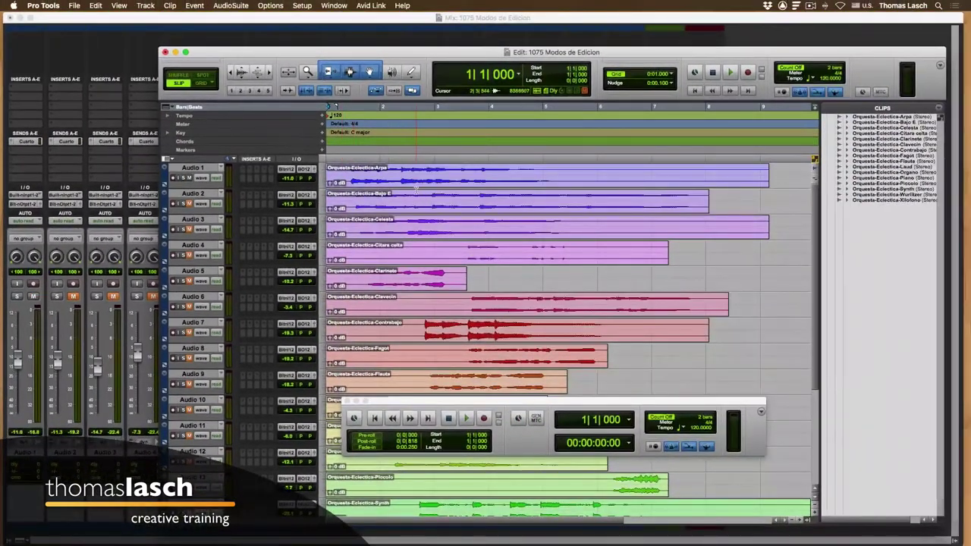
Step: Copy the Bajo E, Celesta and Clarinete clips onto Audio 1 after the Arpa clip, with Clarinete starting at about 28|1|649
{"action": "left_click", "coordinate": [417, 187]}
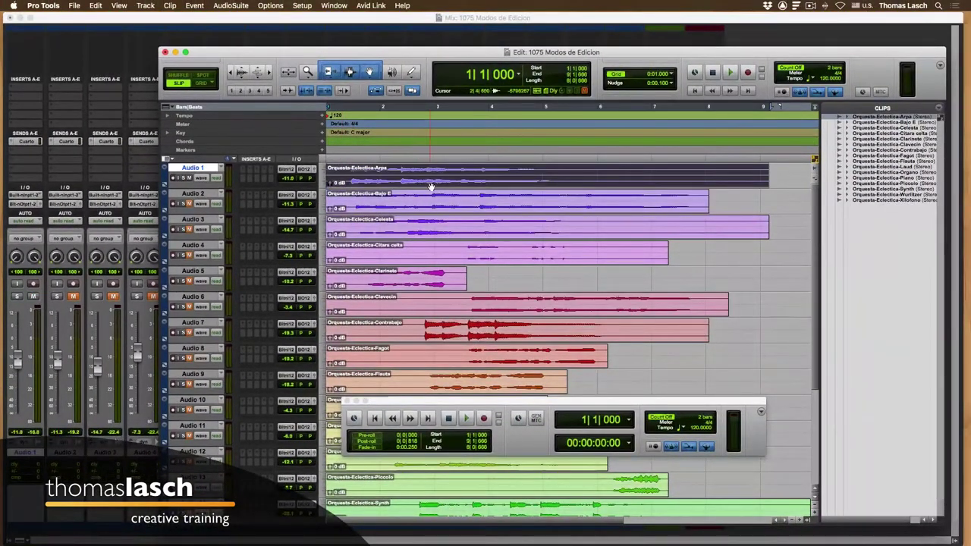
{"action": "left_click", "coordinate": [232, 72]}
{"action": "left_click", "coordinate": [232, 73]}
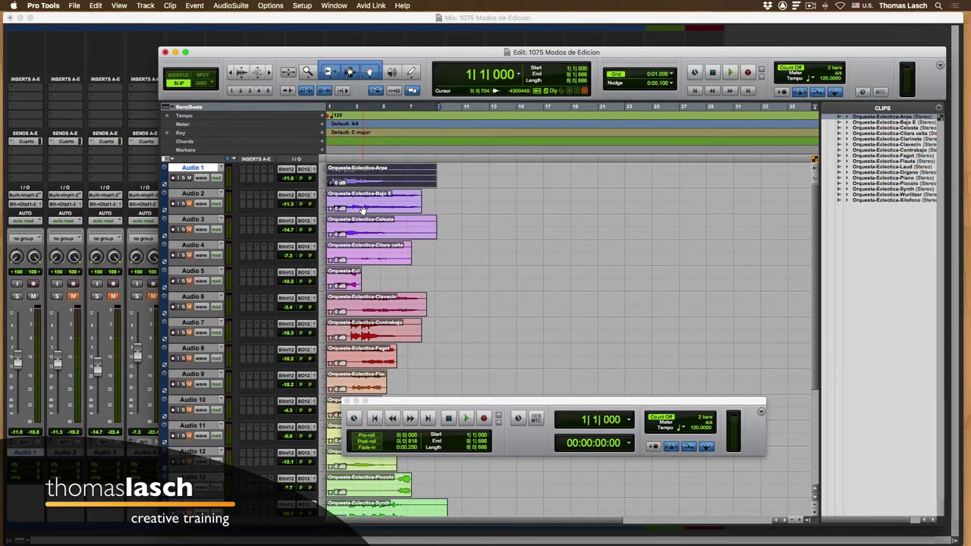
{"action": "left_click_drag", "start_coordinate": [360, 208], "coordinate": [505, 174]}
{"action": "left_click_drag", "start_coordinate": [407, 235], "coordinate": [653, 172]}
{"action": "left_click_drag", "start_coordinate": [338, 285], "coordinate": [705, 173]}
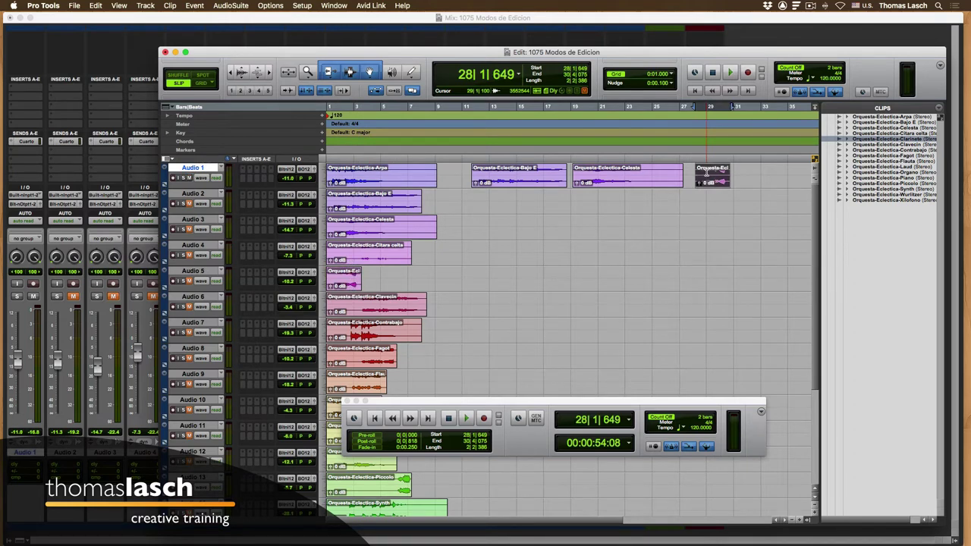
Step: Move the Bajo E clip on Audio 1 earlier to about 10|1|932 and enlarge the Audio 1 track height
{"action": "left_click", "coordinate": [700, 203]}
{"action": "left_click_drag", "start_coordinate": [525, 189], "coordinate": [515, 189]}
{"action": "left_click_drag", "start_coordinate": [324, 188], "coordinate": [322, 269]}
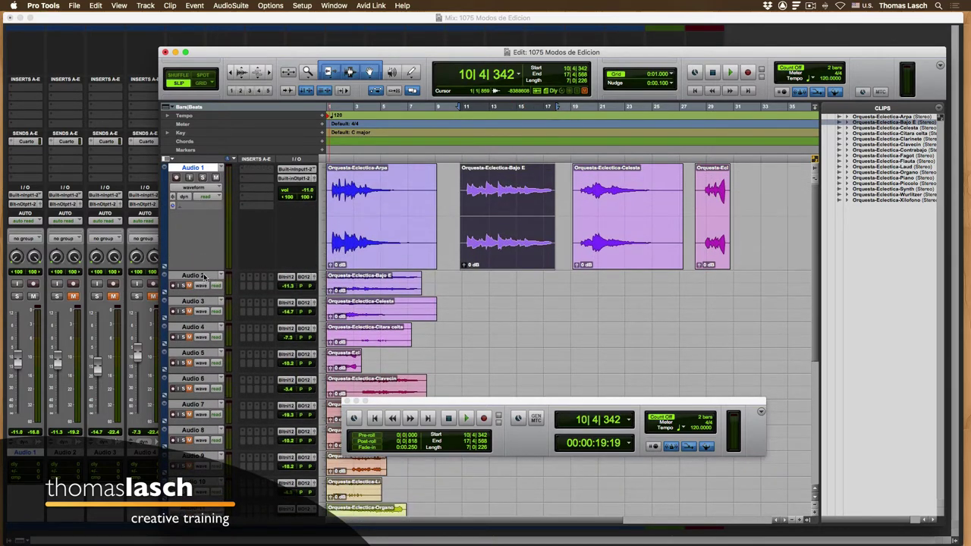
{"action": "left_click_drag", "start_coordinate": [324, 276], "coordinate": [327, 299]}
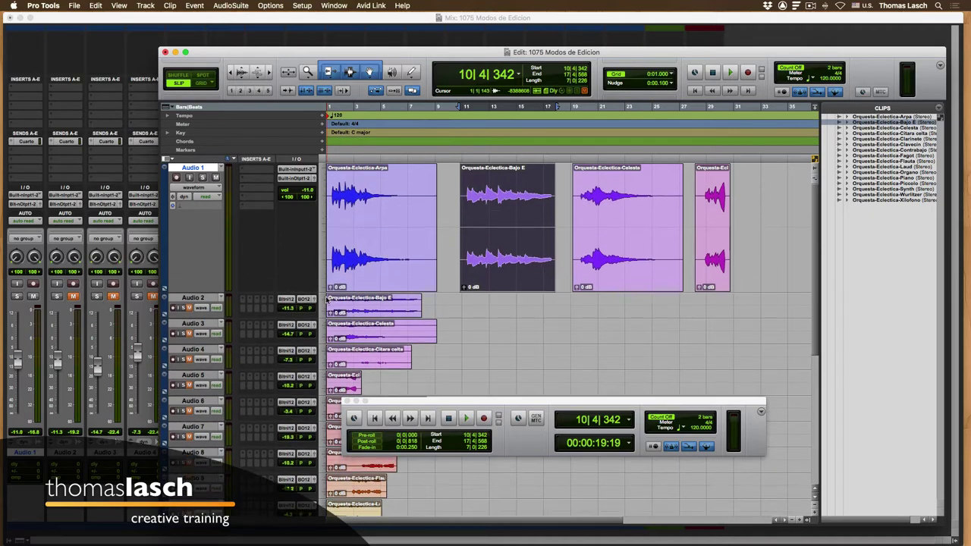
{"action": "left_click_drag", "start_coordinate": [487, 267], "coordinate": [478, 267]}
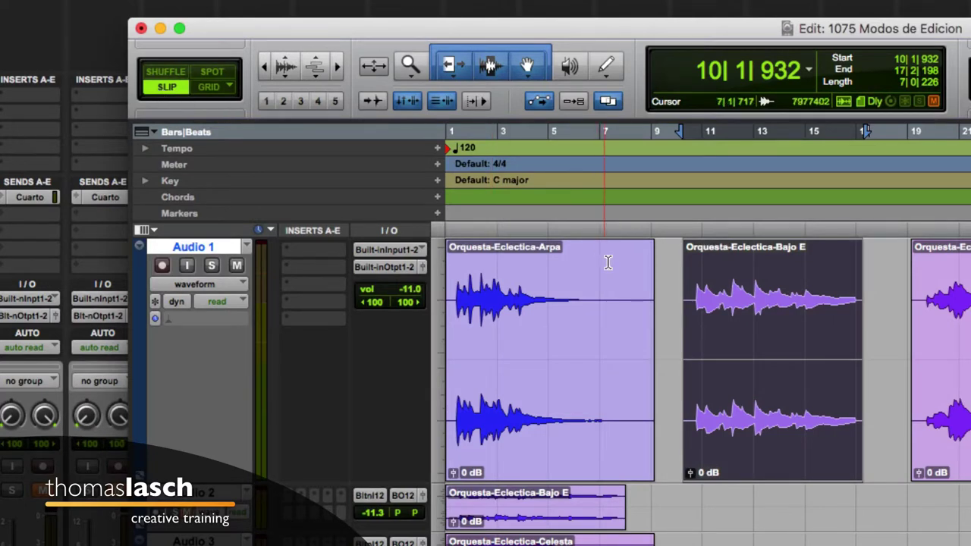
Step: Overlap the end of the Arpa clip with the Bajo E clip and shift Celesta and Clarinete earlier, Clarinete to about 27|3|565
{"action": "scroll", "coordinate": [696, 318], "scroll_direction": "down", "scroll_amount": 1}
{"action": "scroll", "coordinate": [719, 342], "scroll_direction": "up", "scroll_amount": 1}
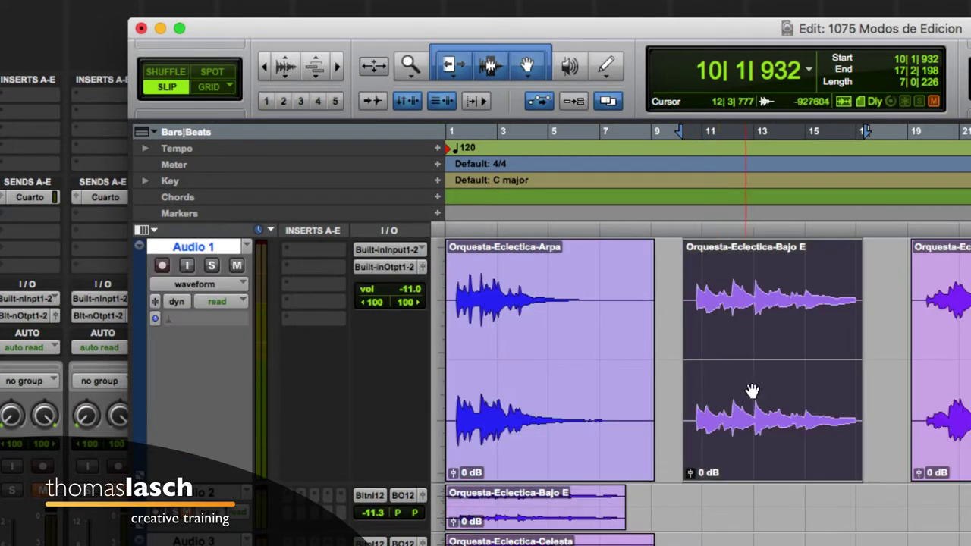
{"action": "left_click_drag", "start_coordinate": [759, 421], "coordinate": [692, 423]}
{"action": "left_click_drag", "start_coordinate": [943, 416], "coordinate": [800, 390]}
{"action": "key", "text": "r"}
{"action": "left_click", "coordinate": [339, 69]}
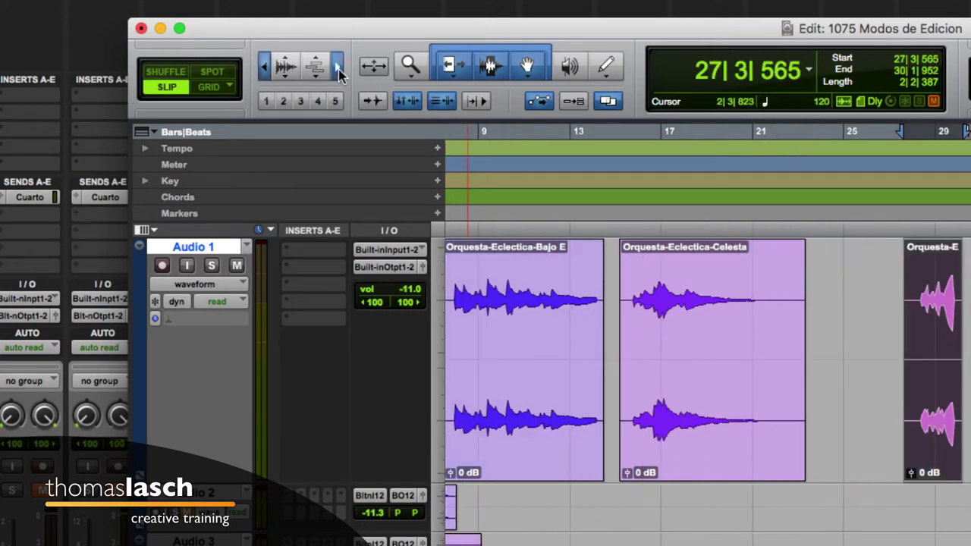
{"action": "scroll", "coordinate": [804, 410], "scroll_direction": "left", "scroll_amount": 3}
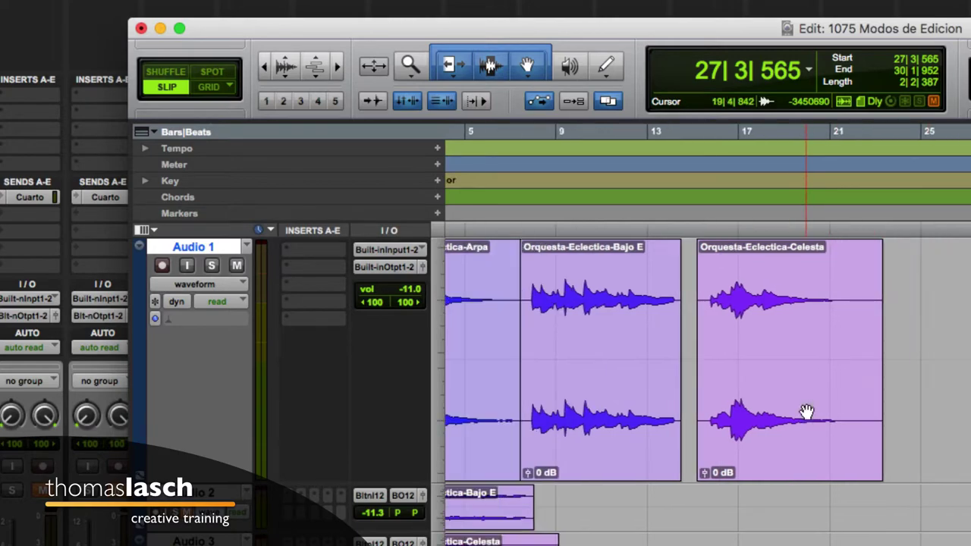
{"action": "scroll", "coordinate": [806, 412], "scroll_direction": "right", "scroll_amount": 3}
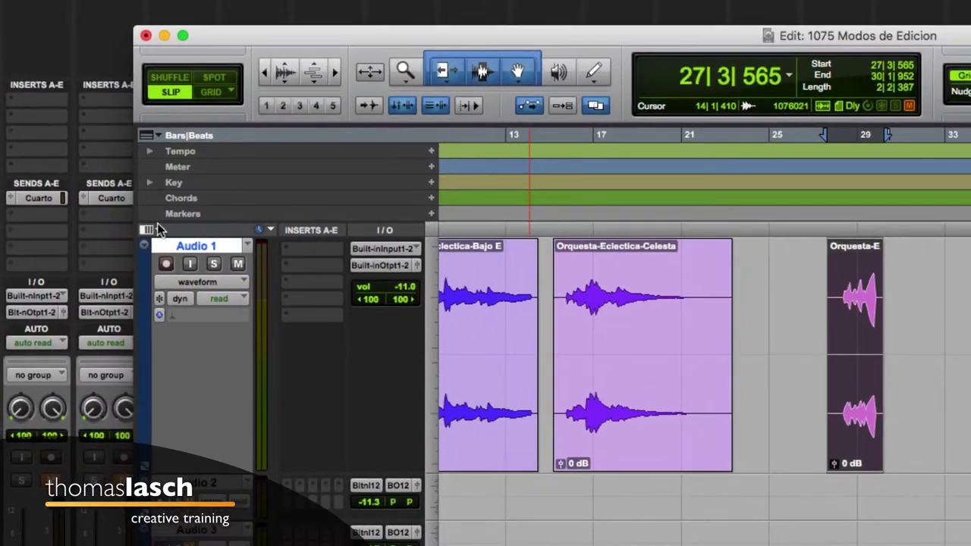
Step: Hide the Inserts A-E and I/O columns in the Edit window
{"action": "left_click", "coordinate": [157, 230]}
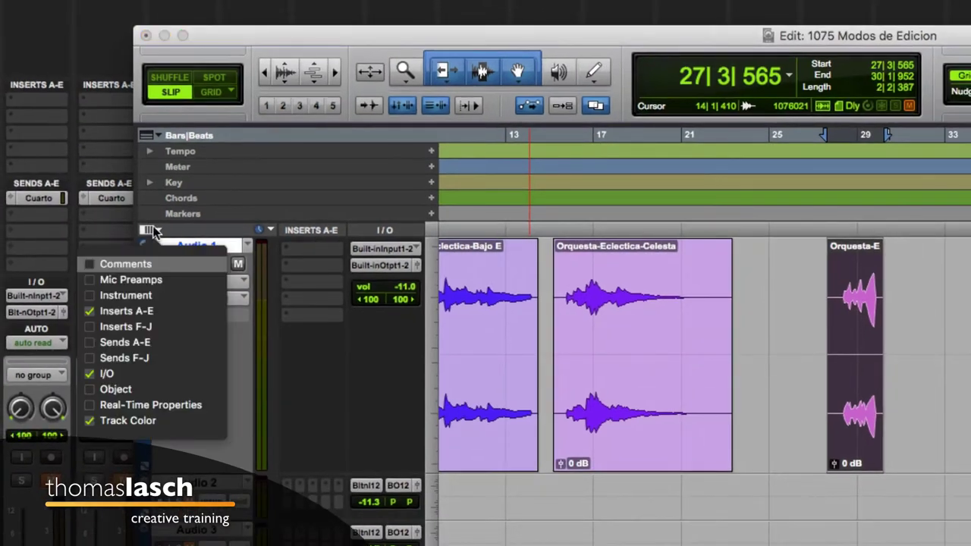
{"action": "left_click", "coordinate": [107, 312]}
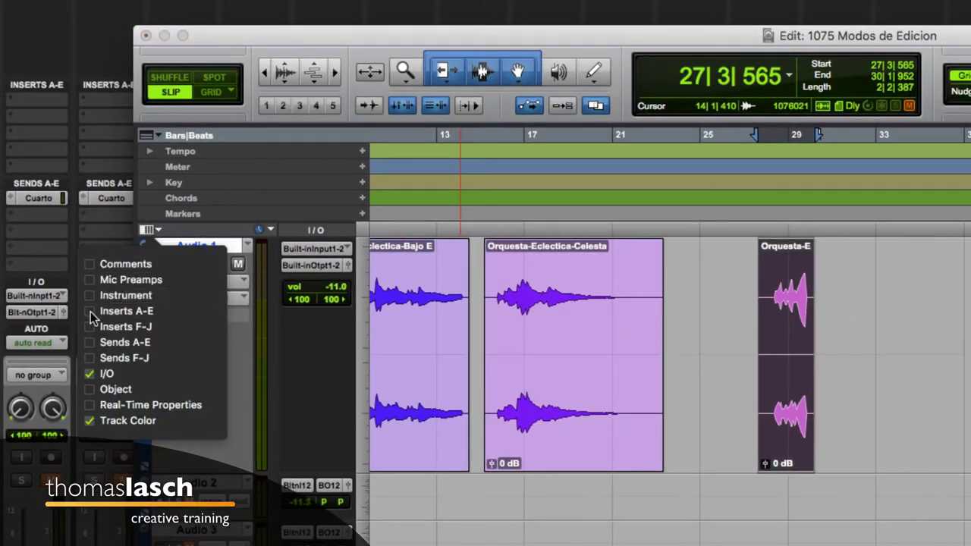
{"action": "left_click", "coordinate": [90, 376]}
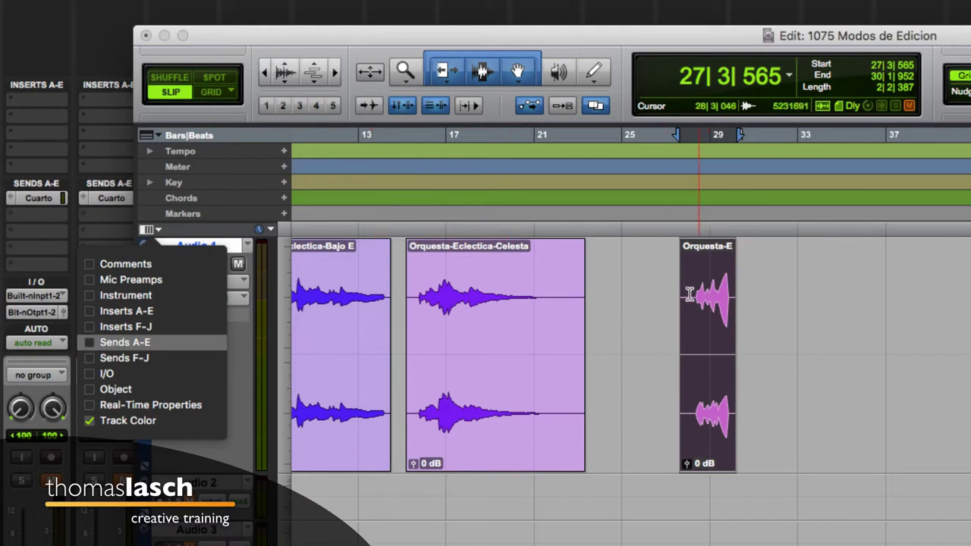
{"action": "left_click", "coordinate": [645, 311]}
{"action": "scroll", "coordinate": [645, 311], "scroll_direction": "left", "scroll_amount": 5}
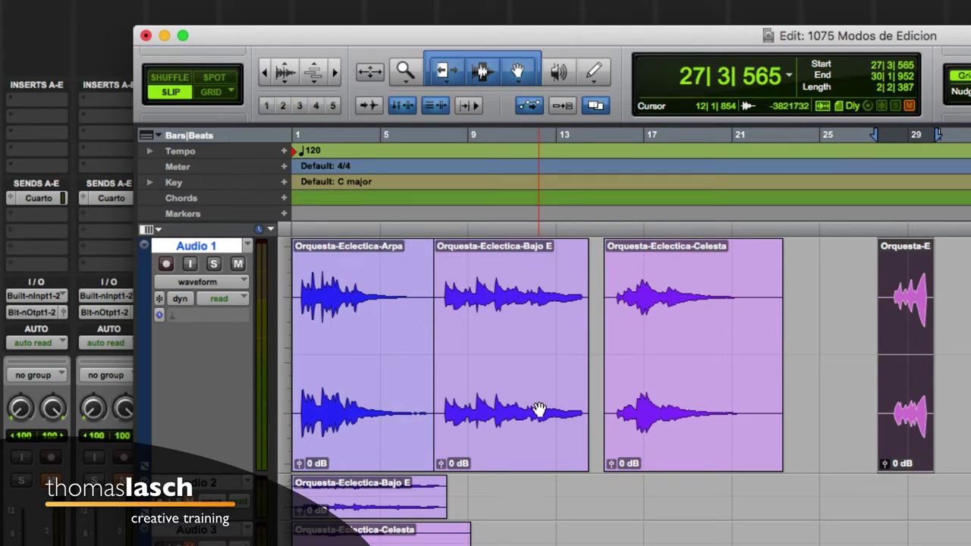
Step: Separate the clips on Audio 1 by moving Bajo E to about 9|3|641 and Celesta to about 17|4|497
{"action": "left_click_drag", "start_coordinate": [612, 408], "coordinate": [657, 403]}
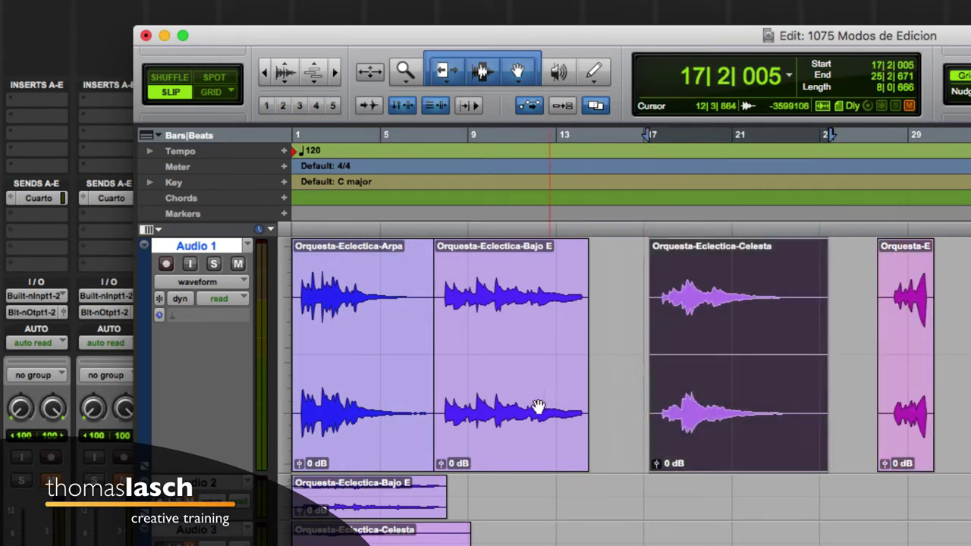
{"action": "left_click_drag", "start_coordinate": [538, 407], "coordinate": [575, 402]}
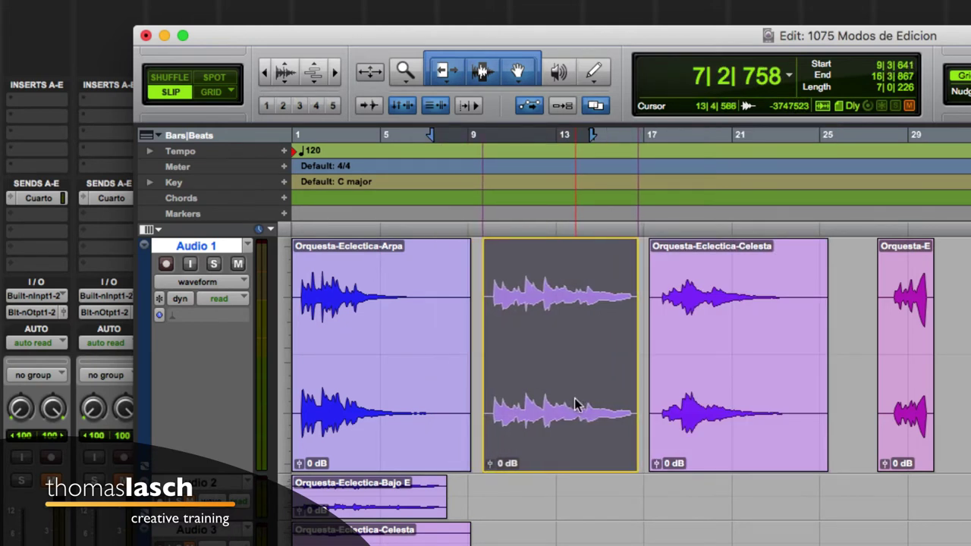
{"action": "left_click", "coordinate": [726, 393]}
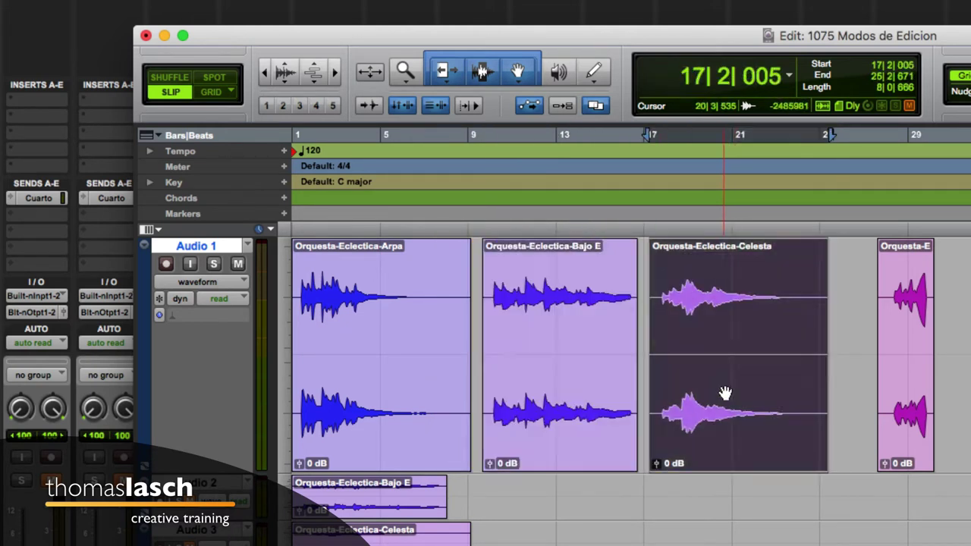
{"action": "left_click_drag", "start_coordinate": [725, 393], "coordinate": [741, 389]}
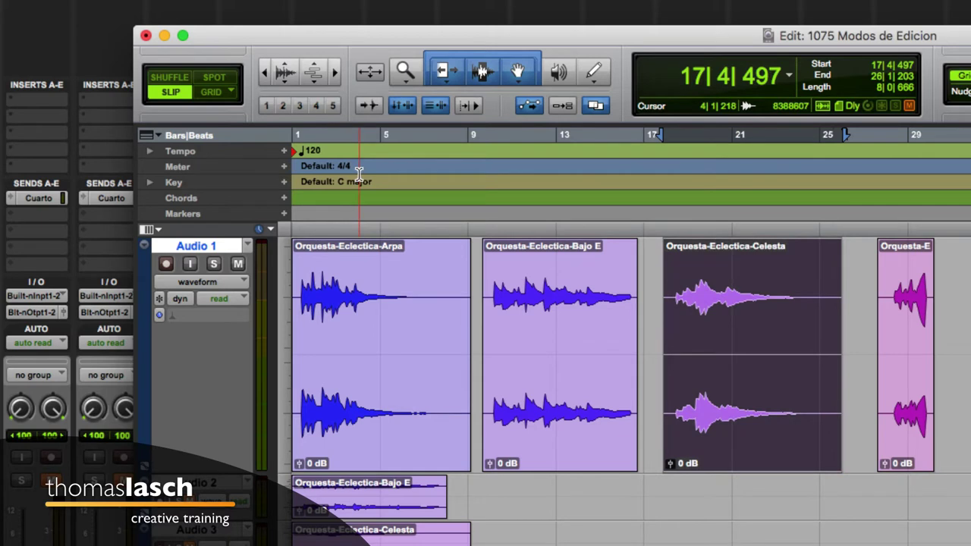
Step: Switch to Grid mode with the grid lines displayed and select the empty range from 31|3|000 to 32|1|000 on Audio 1
{"action": "left_click", "coordinate": [211, 92]}
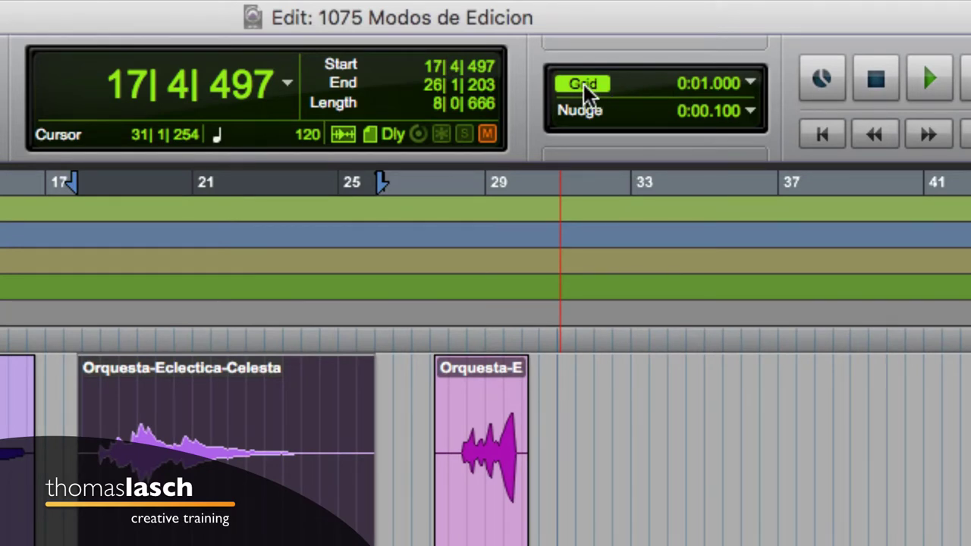
{"action": "left_click", "coordinate": [584, 84]}
{"action": "left_click", "coordinate": [584, 84]}
{"action": "left_click", "coordinate": [584, 85]}
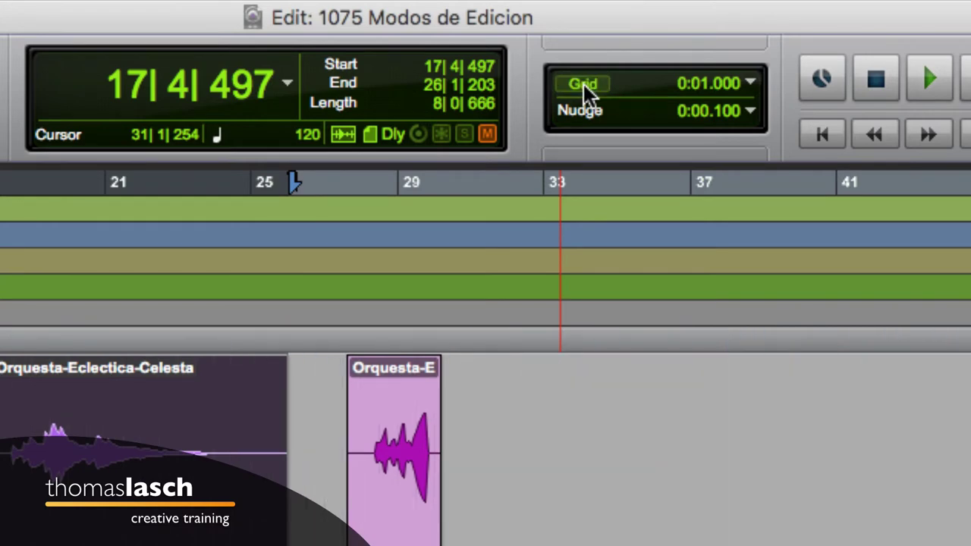
{"action": "left_click", "coordinate": [584, 85]}
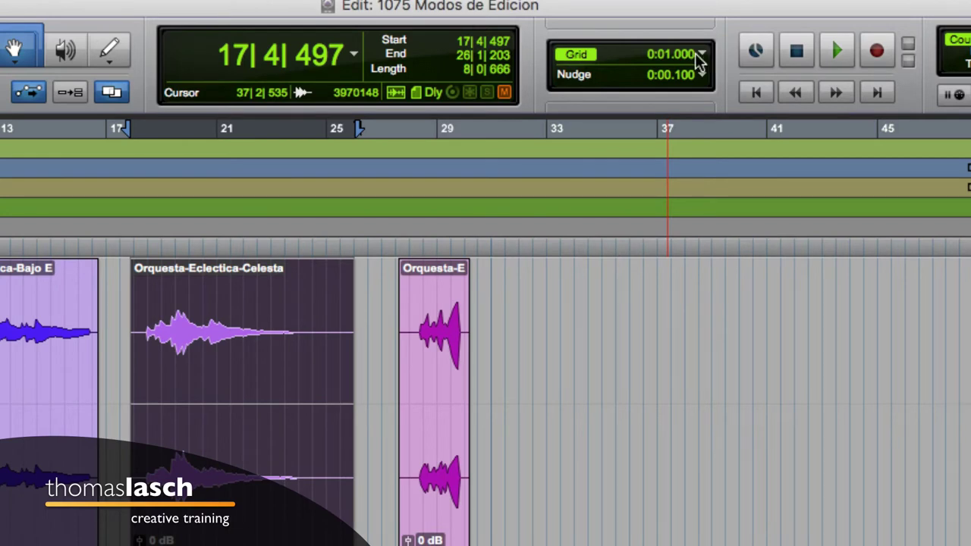
{"action": "left_click_drag", "start_coordinate": [529, 302], "coordinate": [506, 306]}
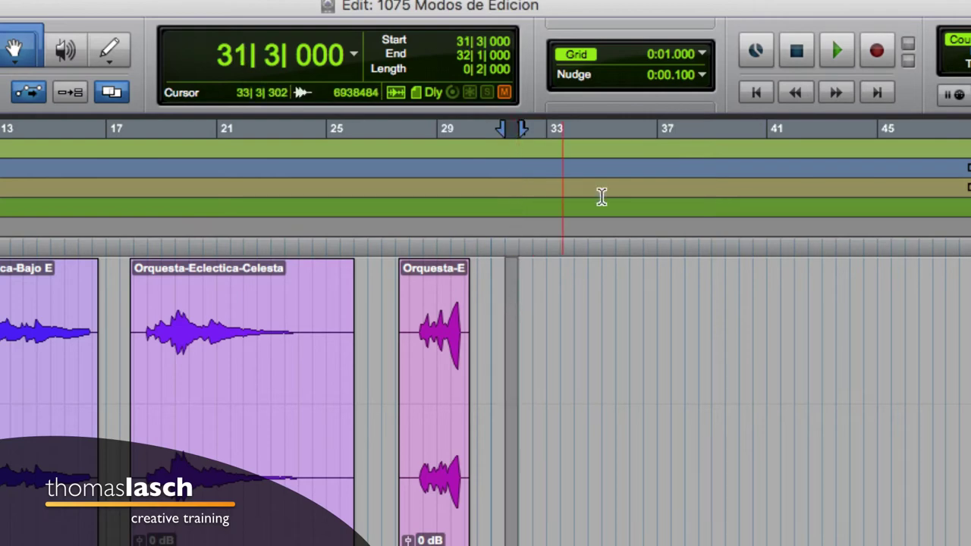
Step: Change the grid to Bars|Beats with a 1/2 note value and select from 33|1|000 to 35|1|000
{"action": "left_click", "coordinate": [701, 47]}
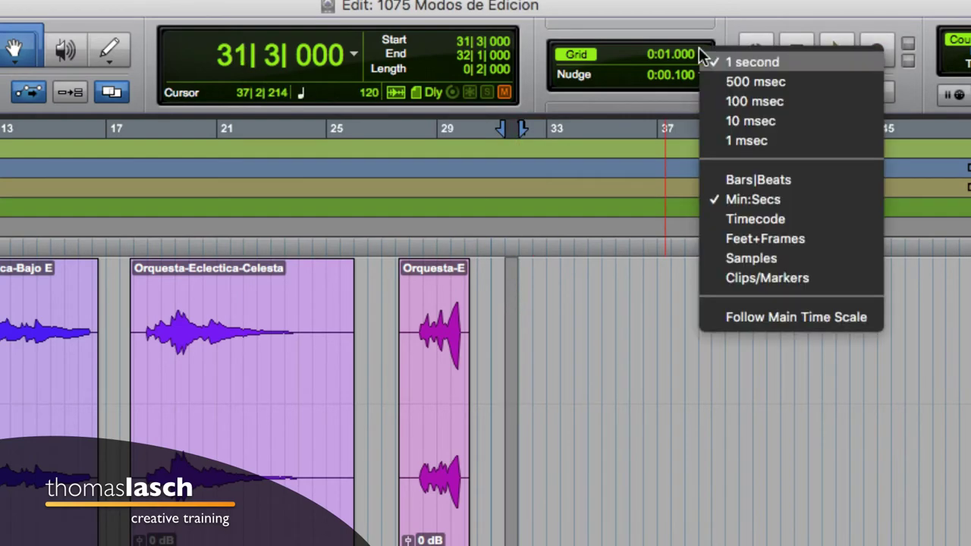
{"action": "left_click", "coordinate": [743, 180]}
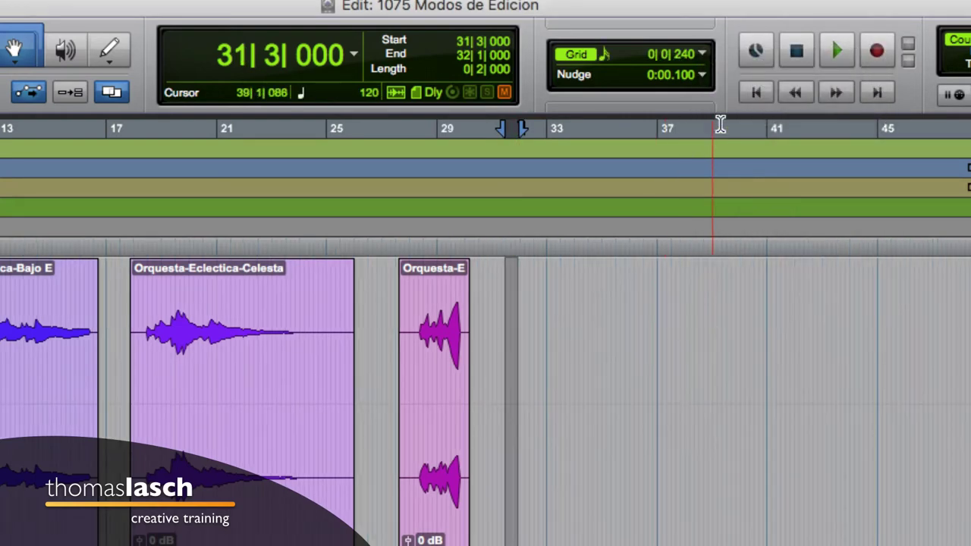
{"action": "left_click", "coordinate": [702, 58]}
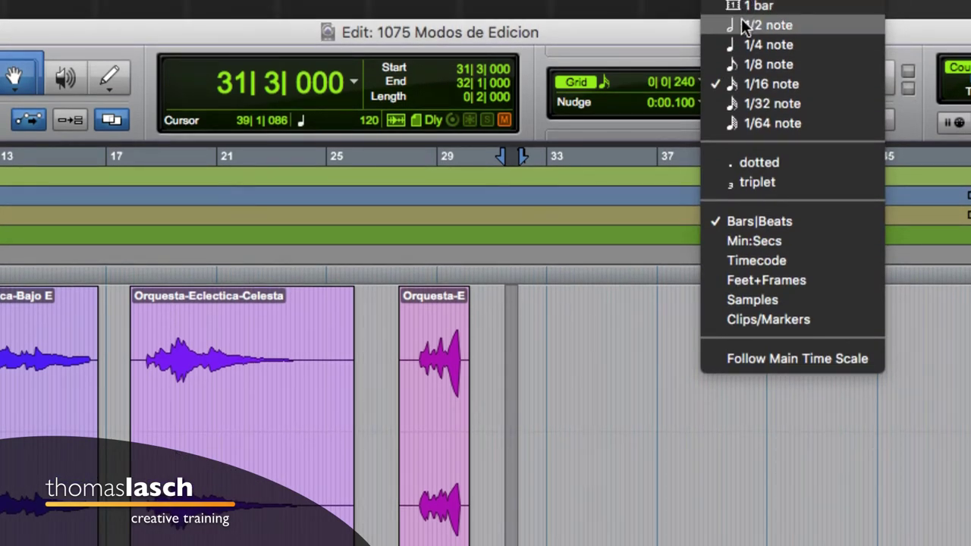
{"action": "left_click", "coordinate": [744, 26]}
{"action": "left_click_drag", "start_coordinate": [548, 329], "coordinate": [609, 303]}
Step: Set the grid value to 1 bar and select the four bars from 33|1|000 to 37|1|000
{"action": "left_click", "coordinate": [701, 80]}
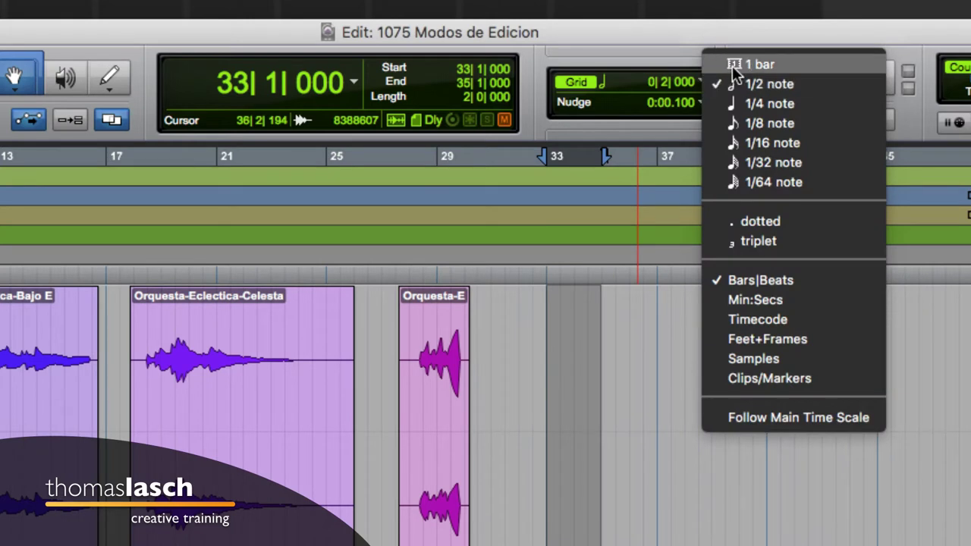
{"action": "left_click", "coordinate": [732, 66]}
{"action": "left_click_drag", "start_coordinate": [561, 347], "coordinate": [644, 347]}
{"action": "key", "text": "super+bracketright"}
{"action": "key", "text": "super+bracketright"}
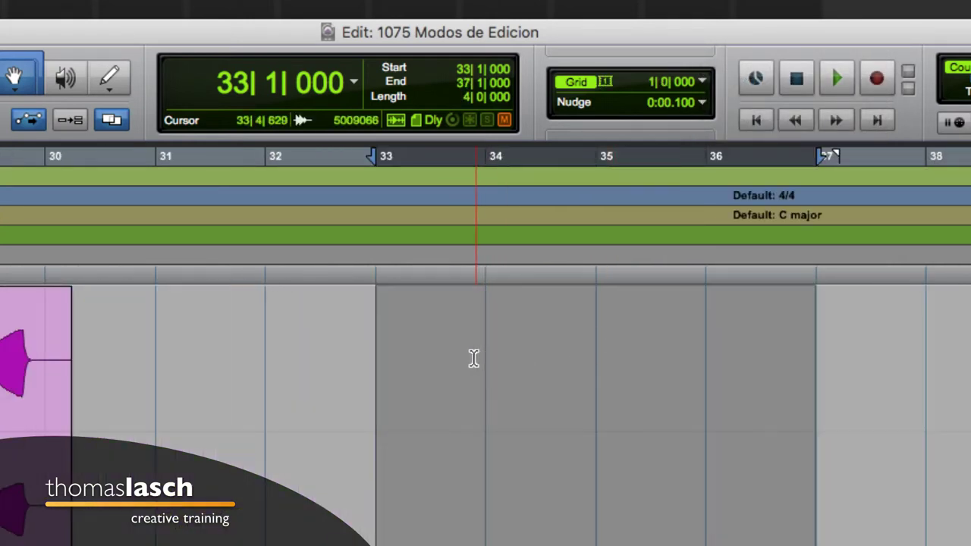
Step: Try bar-snapped selections and cursor placements in the empty area after the Clarinete clip, including bar 33 and 32|1|000
{"action": "left_click_drag", "start_coordinate": [407, 354], "coordinate": [458, 353]}
{"action": "left_click", "coordinate": [307, 348]}
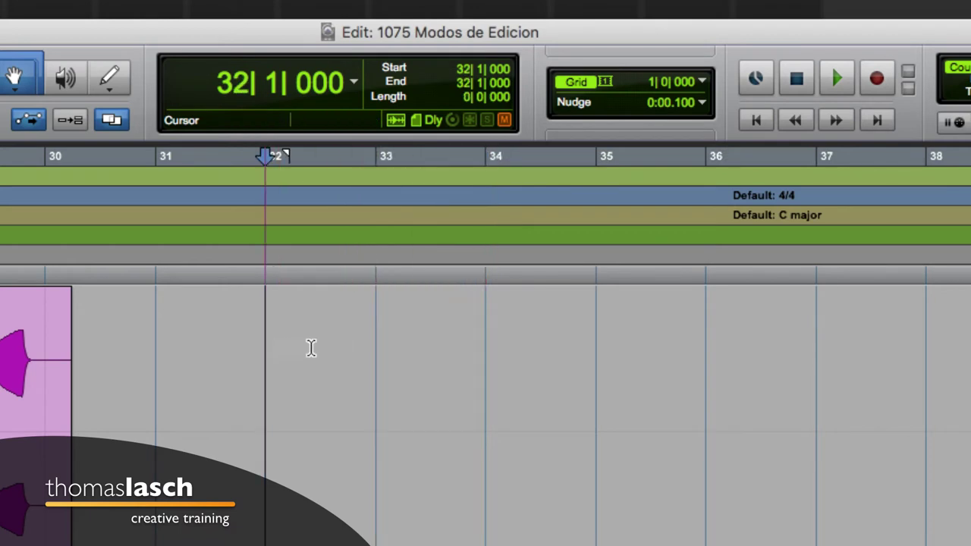
{"action": "left_click_drag", "start_coordinate": [311, 347], "coordinate": [445, 349]}
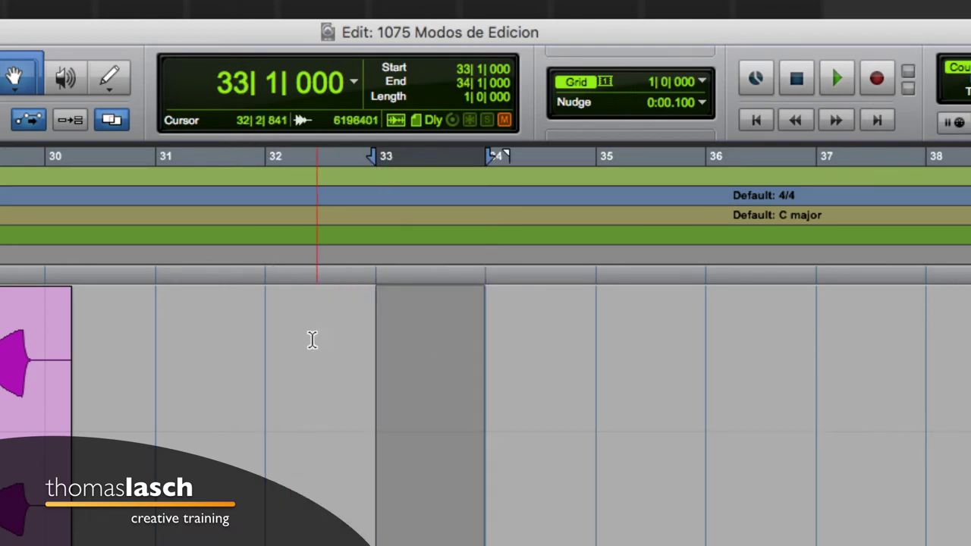
{"action": "left_click", "coordinate": [312, 340]}
Step: Select the bar from 23|1|000 to 24|1|000 inside the Celesta clip
{"action": "scroll", "coordinate": [299, 341], "scroll_direction": "left", "scroll_amount": 10}
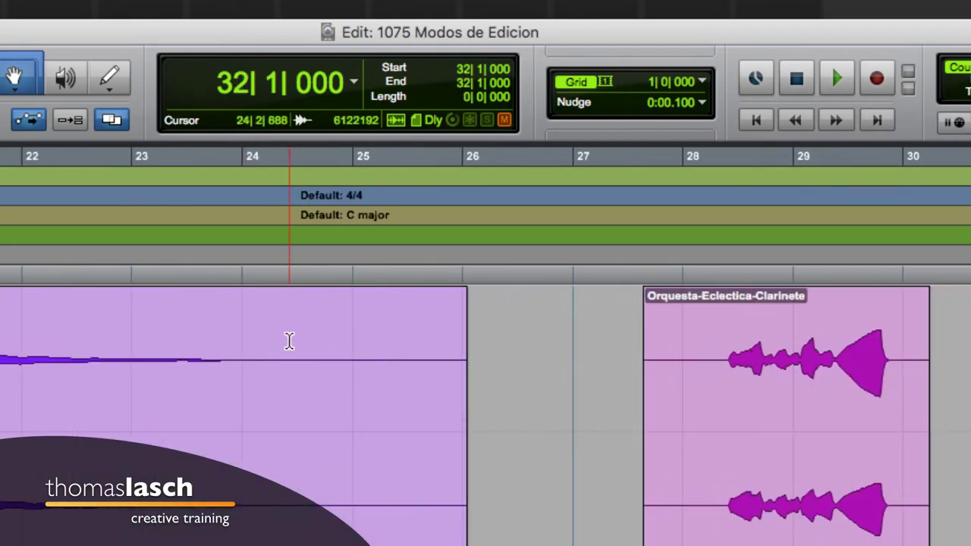
{"action": "left_click", "coordinate": [249, 347]}
{"action": "left_click_drag", "start_coordinate": [249, 347], "coordinate": [314, 347]}
{"action": "left_click", "coordinate": [126, 336]}
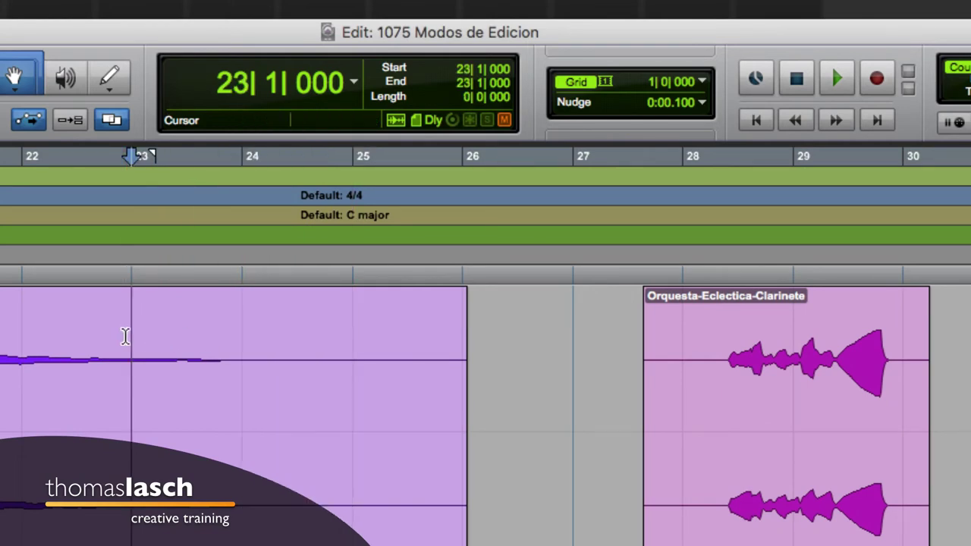
{"action": "left_click_drag", "start_coordinate": [126, 337], "coordinate": [240, 341]}
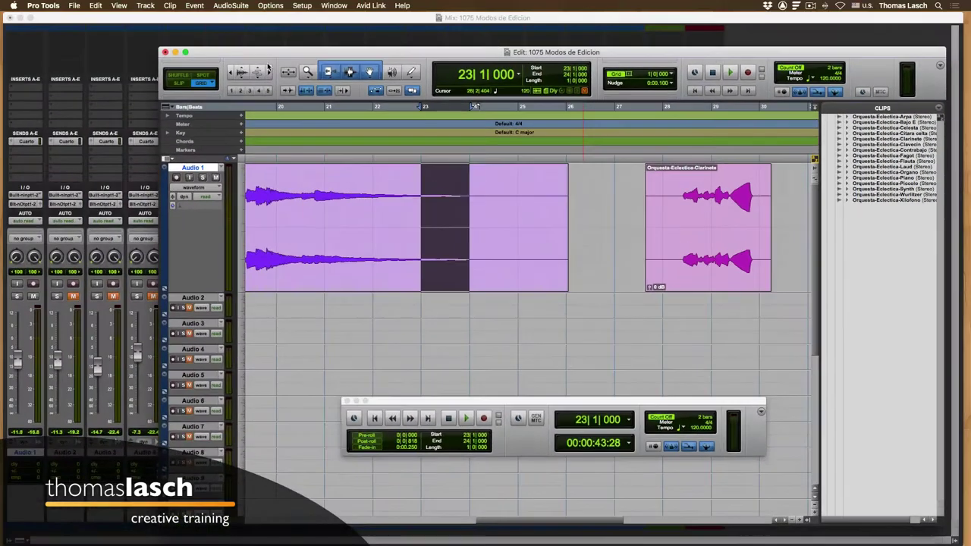
Step: Cycle the edit mode through Slip and Spot, ending in Shuffle
{"action": "left_click", "coordinate": [183, 84]}
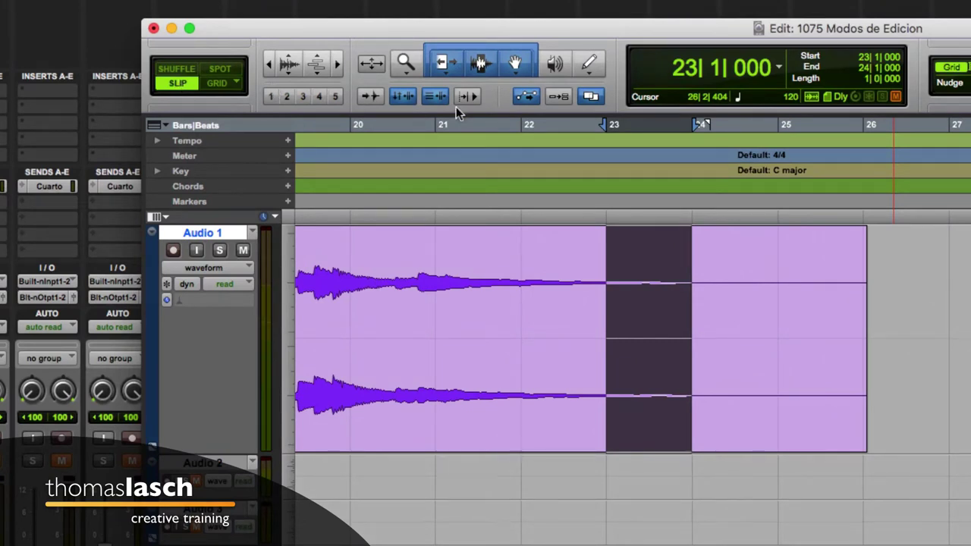
{"action": "key", "text": "F4"}
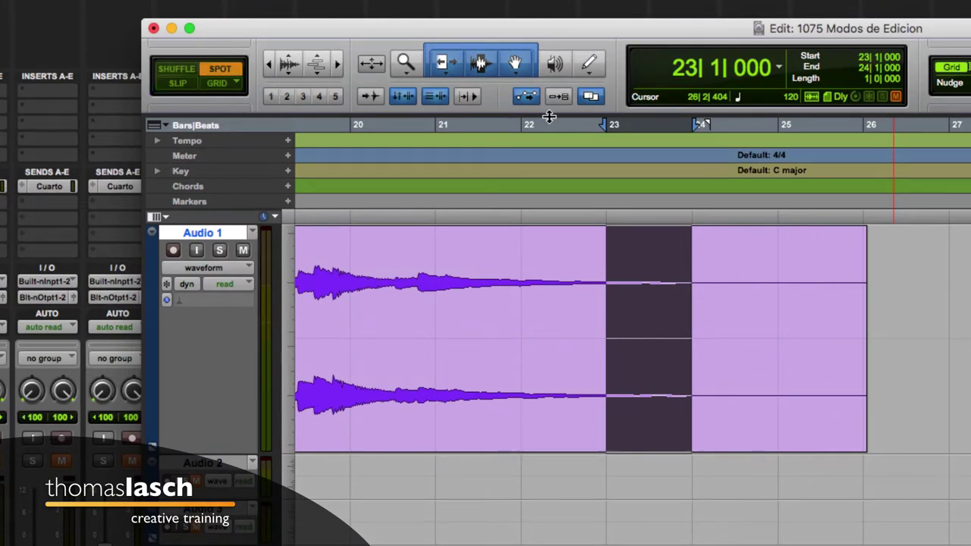
{"action": "key", "text": "F1"}
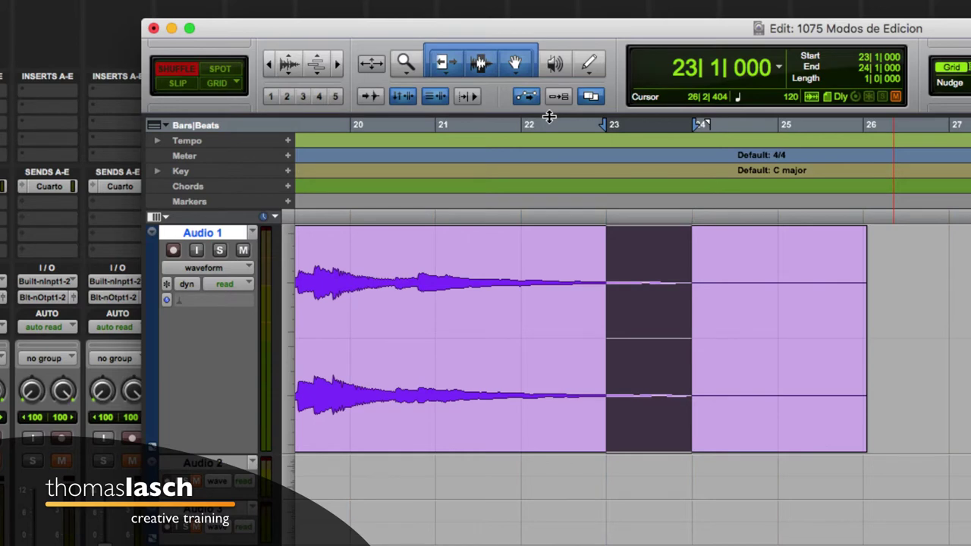
Step: Switch to Slip mode and trim the start of the Celesta clip on Audio 1 to 18|2|894
{"action": "key", "text": "F3"}
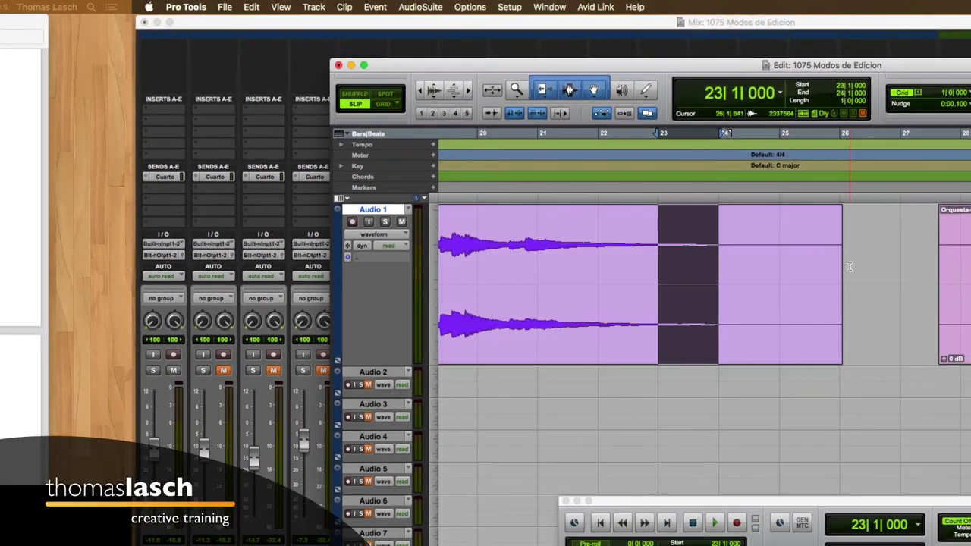
{"action": "scroll", "coordinate": [849, 267], "scroll_direction": "down", "scroll_amount": 3}
{"action": "scroll", "coordinate": [850, 268], "scroll_direction": "right", "scroll_amount": 5}
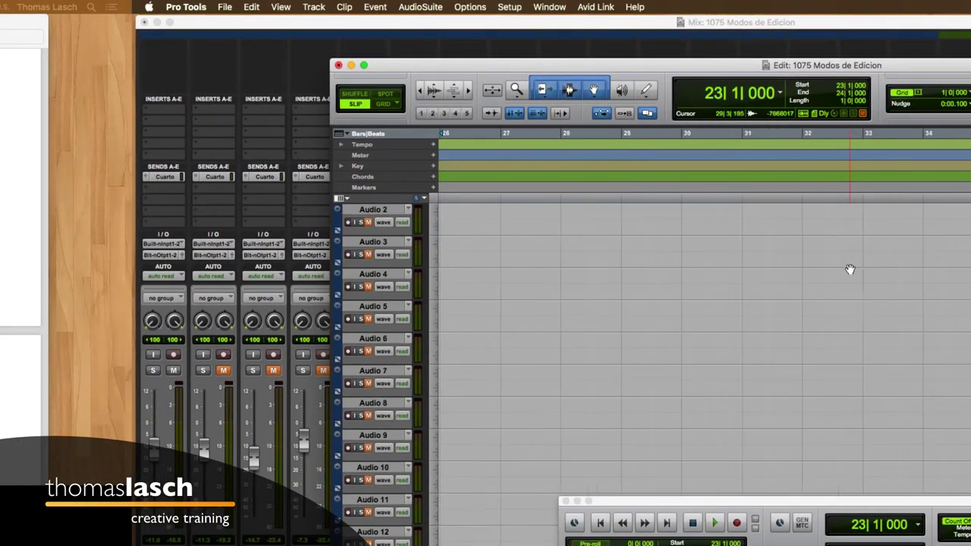
{"action": "scroll", "coordinate": [849, 270], "scroll_direction": "left", "scroll_amount": 10}
{"action": "scroll", "coordinate": [851, 270], "scroll_direction": "left", "scroll_amount": 10}
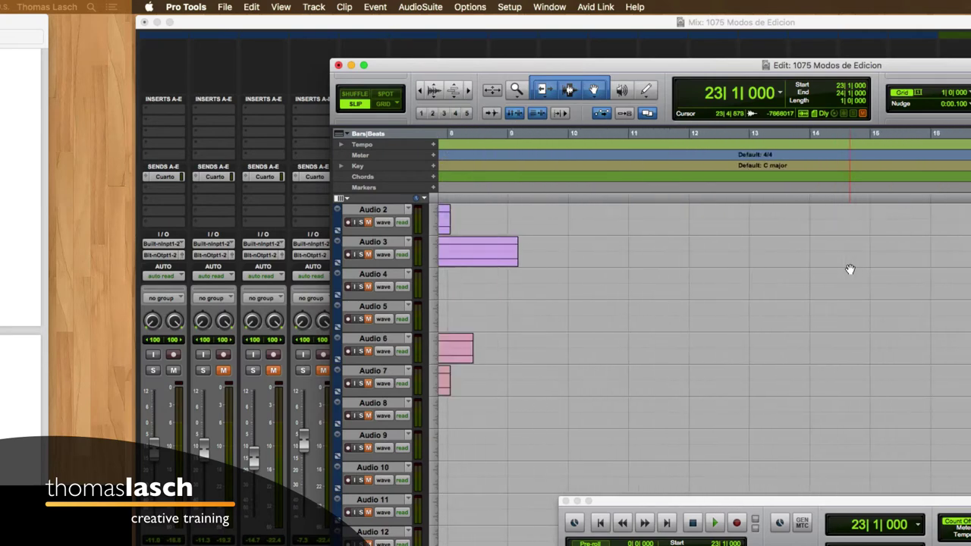
{"action": "scroll", "coordinate": [851, 269], "scroll_direction": "up", "scroll_amount": 3}
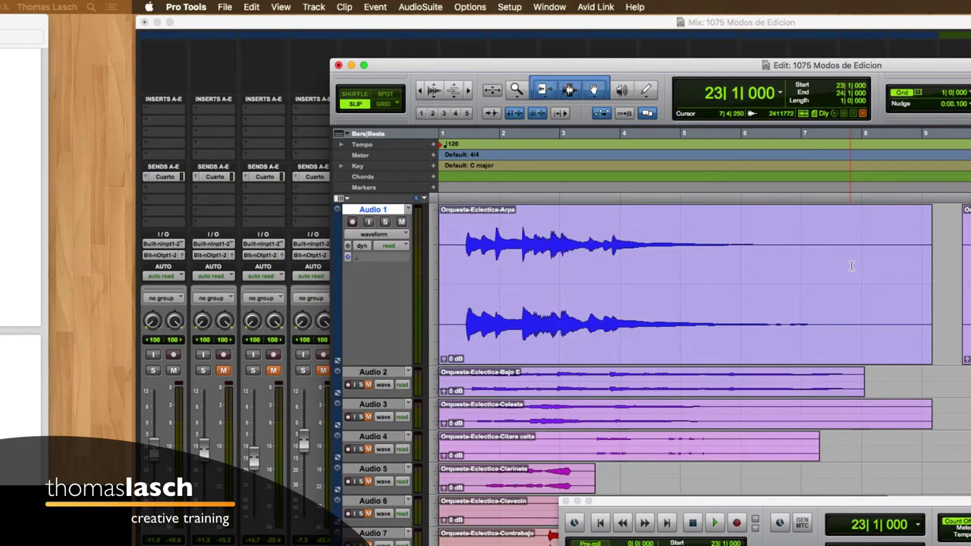
{"action": "scroll", "coordinate": [851, 266], "scroll_direction": "right", "scroll_amount": 12}
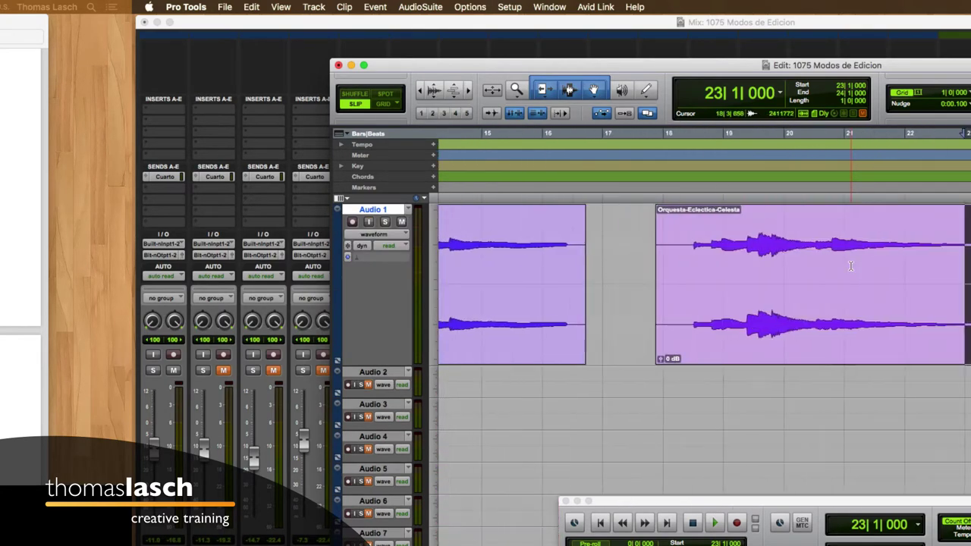
{"action": "scroll", "coordinate": [852, 266], "scroll_direction": "right", "scroll_amount": 2}
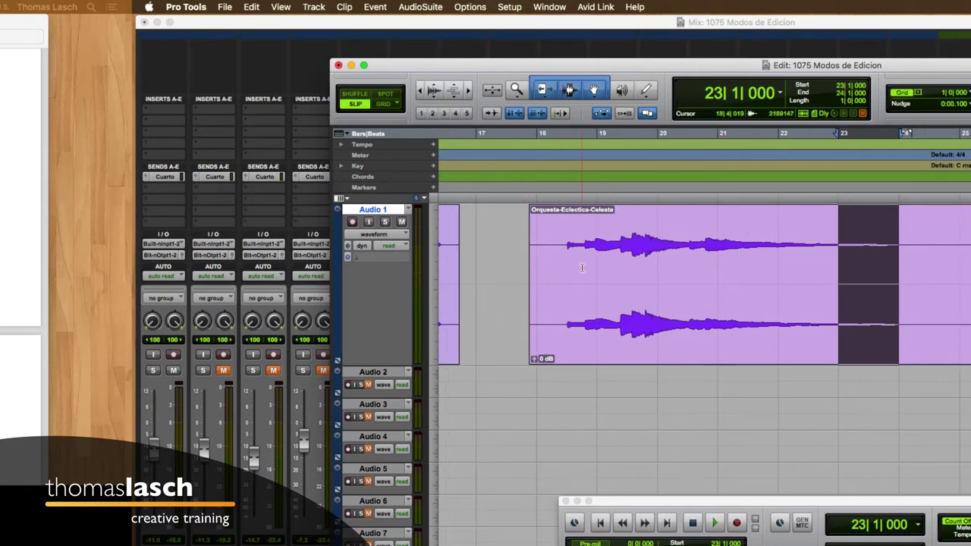
{"action": "left_click_drag", "start_coordinate": [535, 288], "coordinate": [568, 287]}
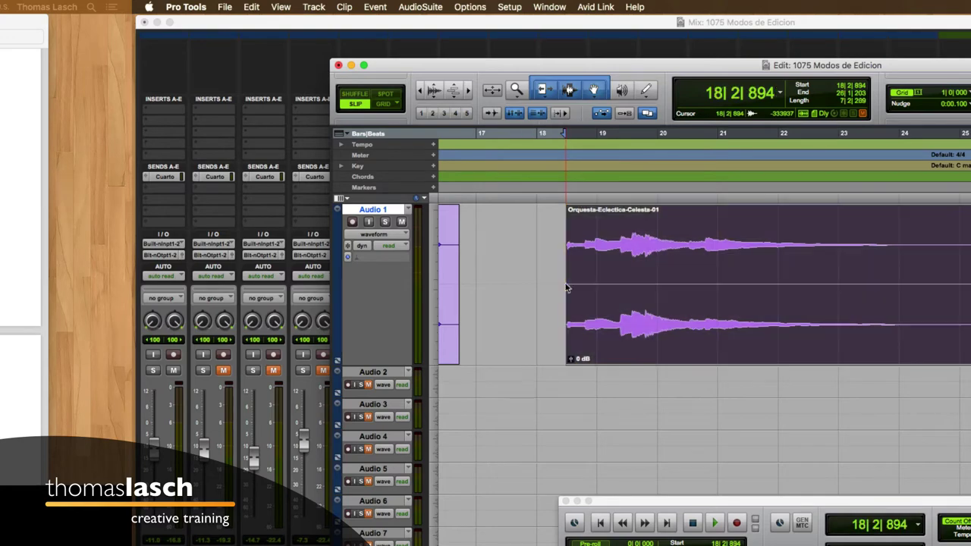
Step: Switch to Grid mode and move the trimmed Celesta clip so that it starts at 18|4|743
{"action": "left_click", "coordinate": [391, 107]}
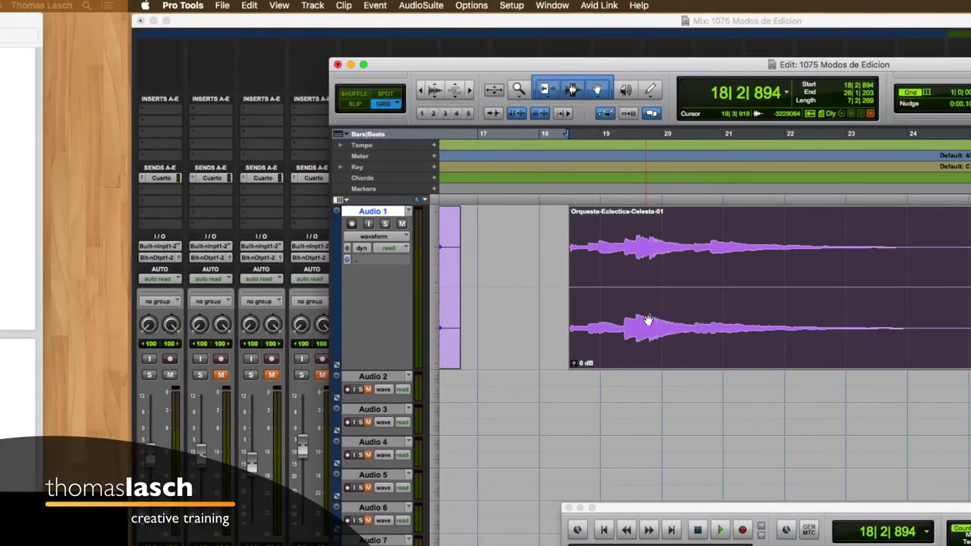
{"action": "left_click_drag", "start_coordinate": [663, 337], "coordinate": [692, 335]}
{"action": "left_click_drag", "start_coordinate": [776, 331], "coordinate": [688, 290]}
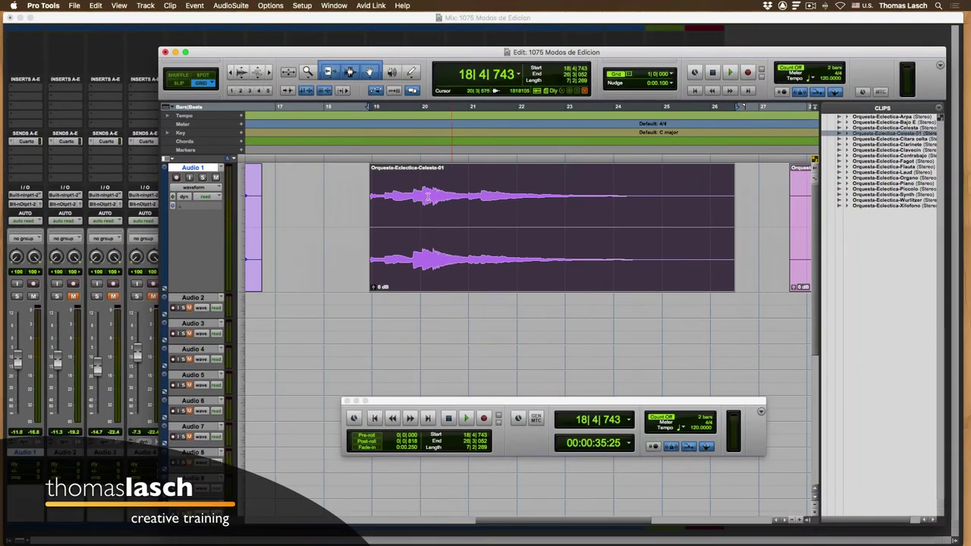
Step: Switch to Shuffle mode and move the Bajo E, Celesta and Clarinete clips earlier to close the gaps on Audio 1
{"action": "left_click", "coordinate": [181, 84]}
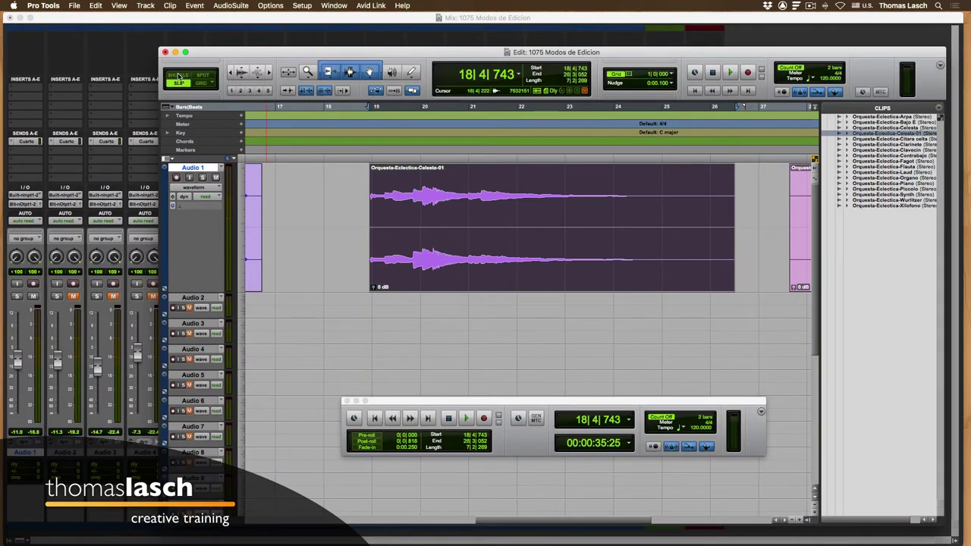
{"action": "left_click", "coordinate": [179, 76]}
{"action": "scroll", "coordinate": [350, 206], "scroll_direction": "left", "scroll_amount": 1}
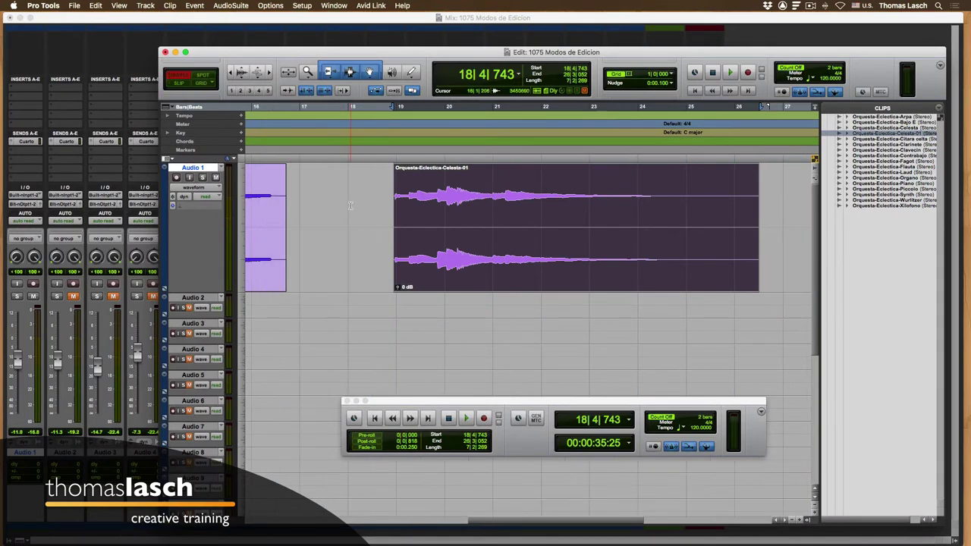
{"action": "key", "text": "r"}
{"action": "key", "text": "r"}
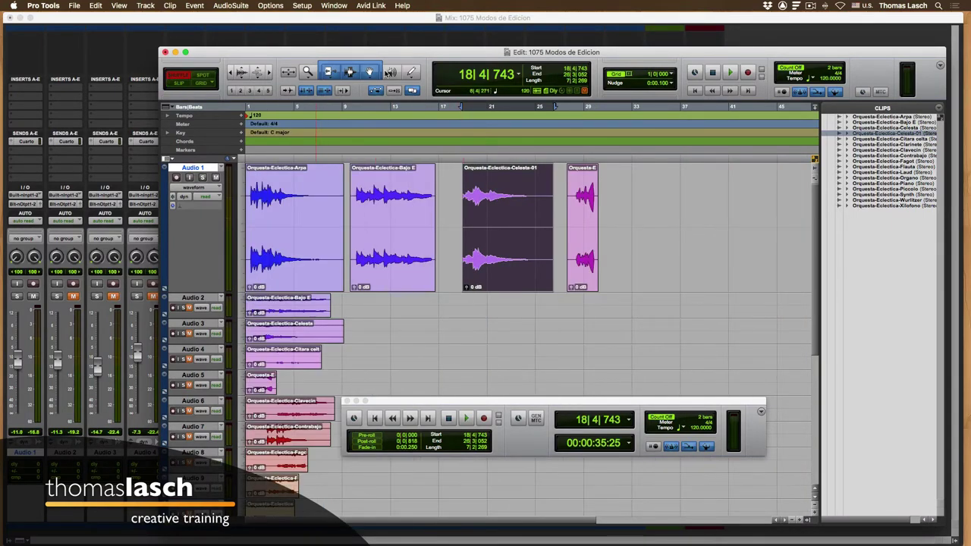
{"action": "left_click_drag", "start_coordinate": [396, 276], "coordinate": [347, 275]}
{"action": "left_click_drag", "start_coordinate": [491, 266], "coordinate": [437, 259]}
{"action": "left_click_drag", "start_coordinate": [592, 260], "coordinate": [552, 260]}
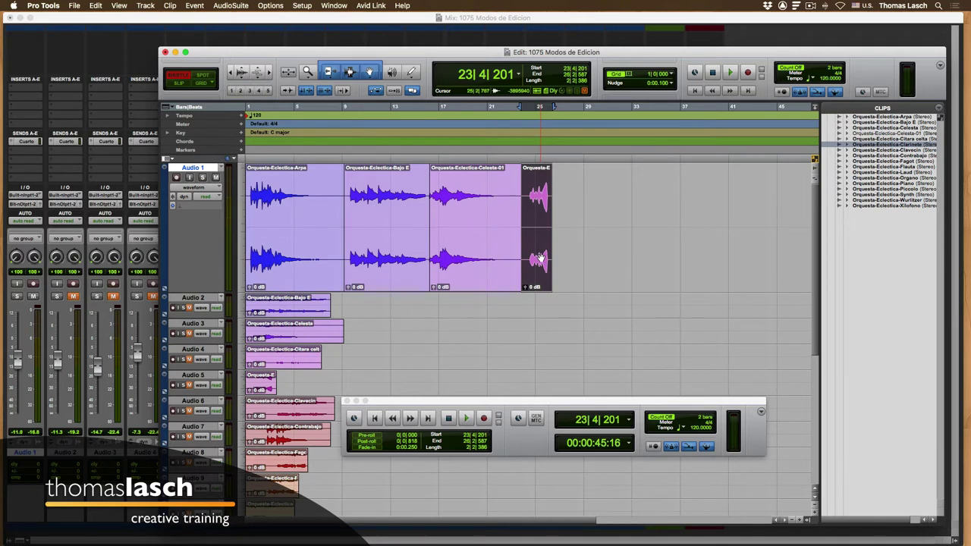
Step: Reorder the clips on Audio 1 in Shuffle mode into the sequence Celesta, Clarinete, Arpa, Bajo E
{"action": "left_click_drag", "start_coordinate": [539, 260], "coordinate": [361, 241]}
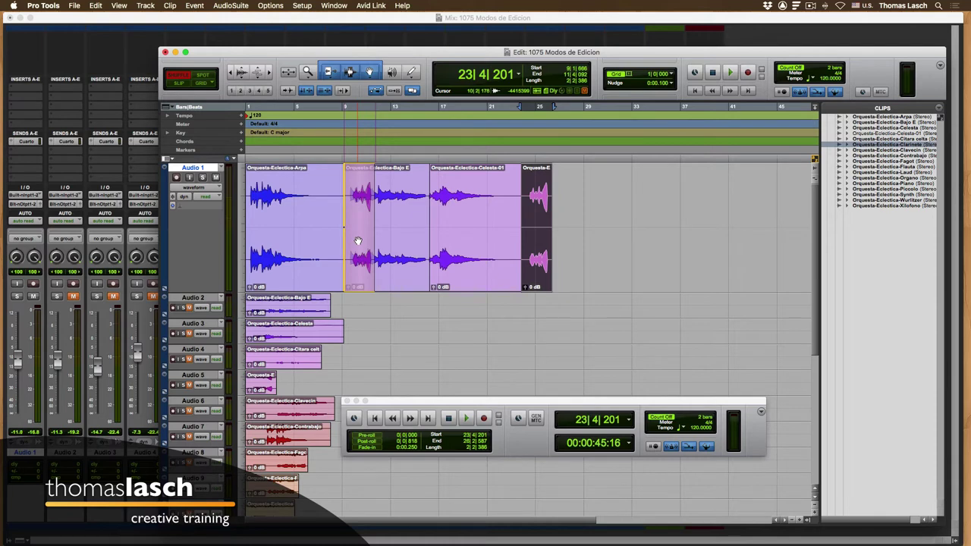
{"action": "left_click_drag", "start_coordinate": [357, 240], "coordinate": [357, 241]}
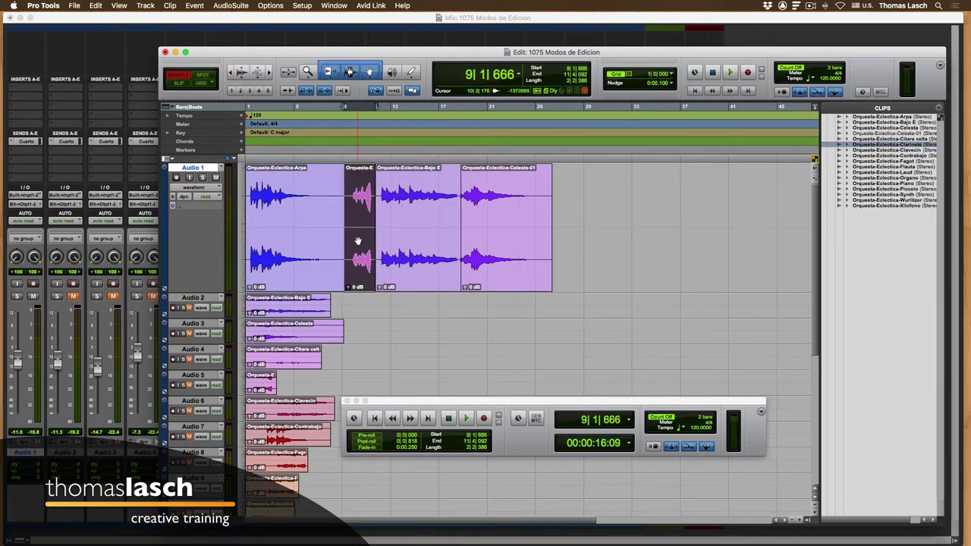
{"action": "mouse_move", "coordinate": [357, 240]}
{"action": "left_mouse_down"}
{"action": "mouse_move", "coordinate": [447, 243]}
{"action": "mouse_move", "coordinate": [453, 259]}
{"action": "mouse_move", "coordinate": [481, 253]}
{"action": "mouse_move", "coordinate": [358, 256]}
{"action": "left_mouse_up"}
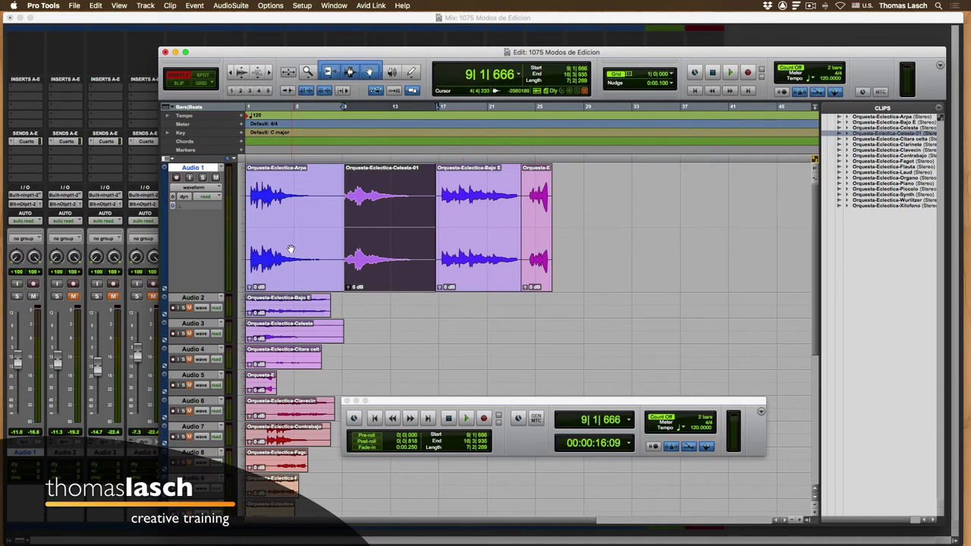
{"action": "left_click_drag", "start_coordinate": [291, 250], "coordinate": [410, 247]}
{"action": "left_click_drag", "start_coordinate": [527, 260], "coordinate": [347, 252]}
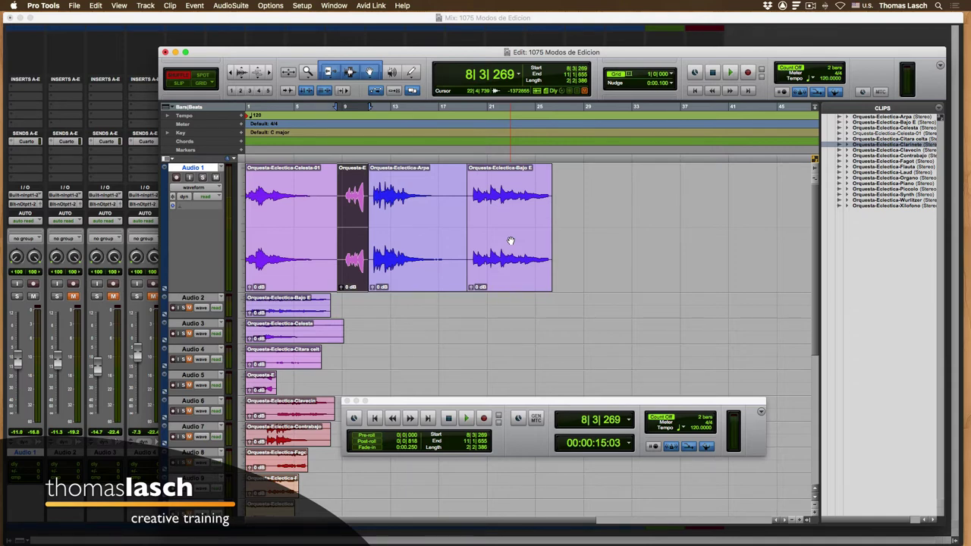
Step: Try shortening the end of the Celesta clip to within bar 6 in Shuffle mode, and undo the trim
{"action": "scroll", "coordinate": [512, 236], "scroll_direction": "down", "scroll_amount": 5}
{"action": "scroll", "coordinate": [517, 204], "scroll_direction": "up", "scroll_amount": 5}
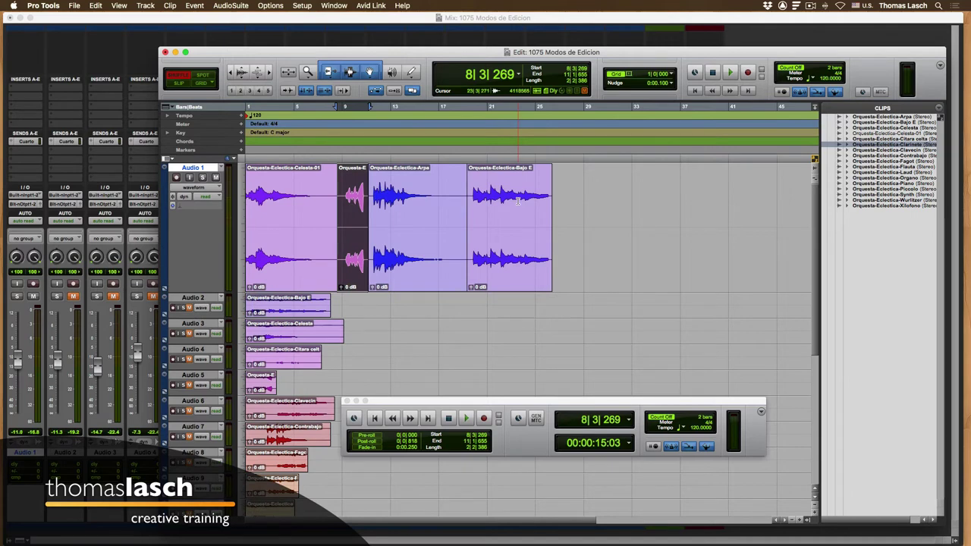
{"action": "key", "text": "t"}
{"action": "key", "text": "t"}
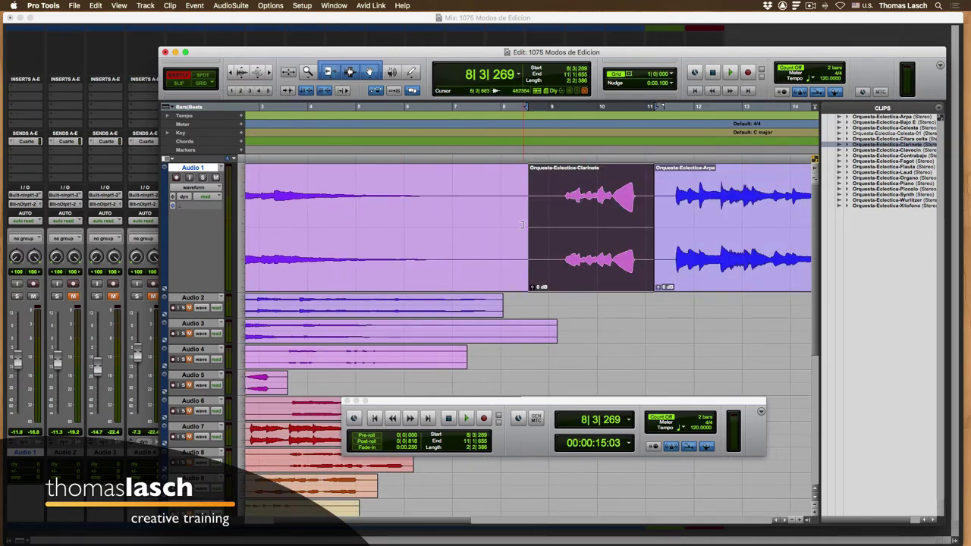
{"action": "left_click_drag", "start_coordinate": [522, 225], "coordinate": [426, 226]}
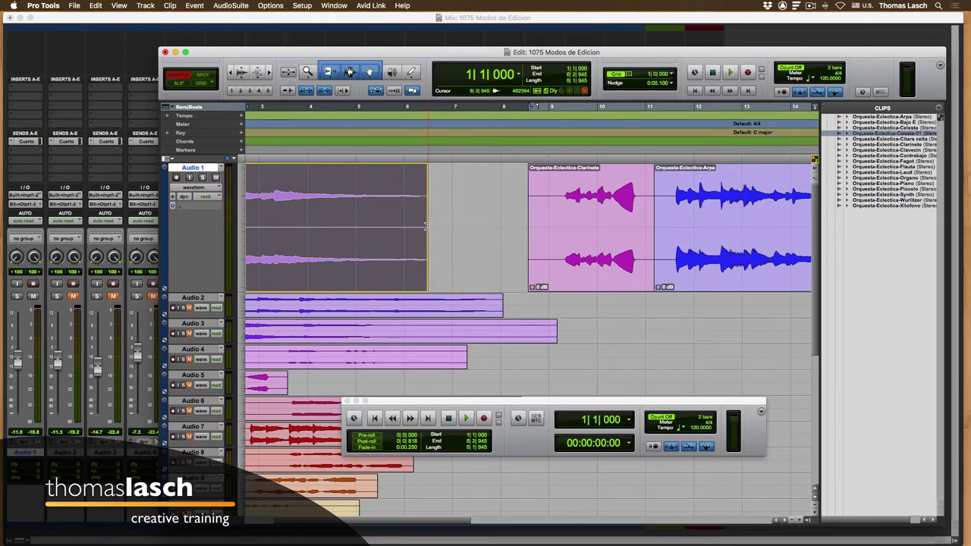
{"action": "left_click_drag", "start_coordinate": [427, 226], "coordinate": [428, 227]}
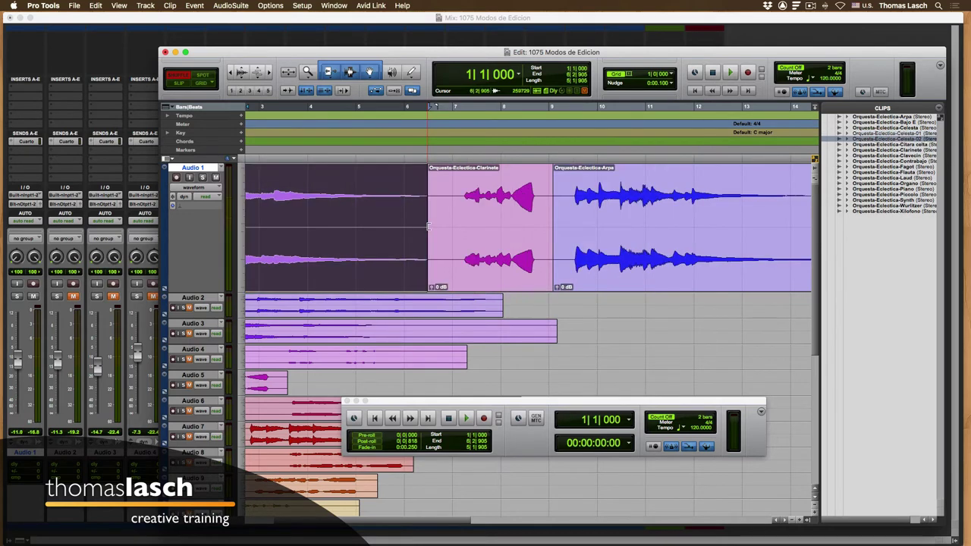
{"action": "key", "text": "super+z"}
Step: Try trimming the end of the Celesta clip to 5|1|398 in Shuffle mode, and undo the trim
{"action": "key", "text": "super+bracketleft"}
{"action": "key", "text": "super+bracketleft"}
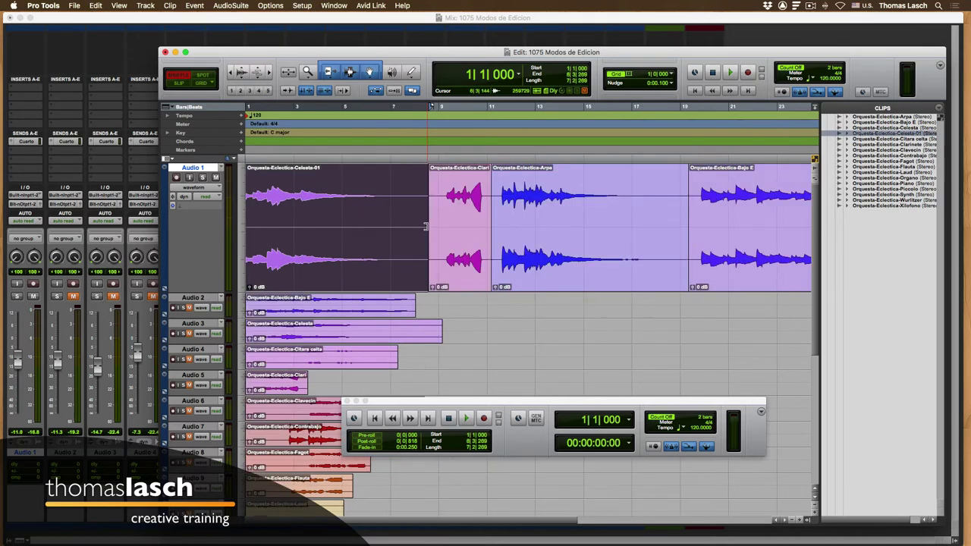
{"action": "left_click", "coordinate": [326, 226]}
{"action": "left_click_drag", "start_coordinate": [326, 227], "coordinate": [292, 235]}
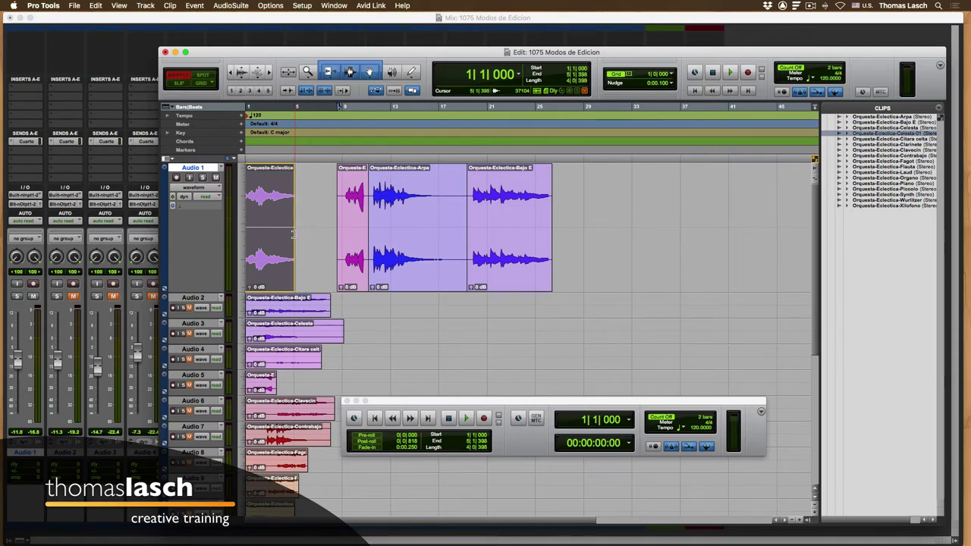
{"action": "left_click_drag", "start_coordinate": [293, 235], "coordinate": [295, 235]}
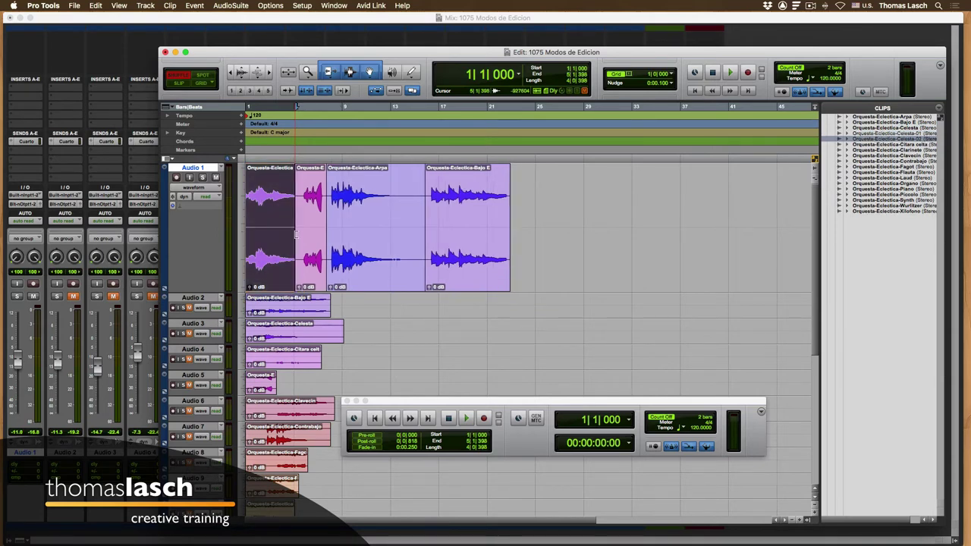
{"action": "key", "text": "super+z"}
Step: Select the Clarinete clip, try deleting it in Shuffle mode, and undo the deletion
{"action": "left_click", "coordinate": [353, 264]}
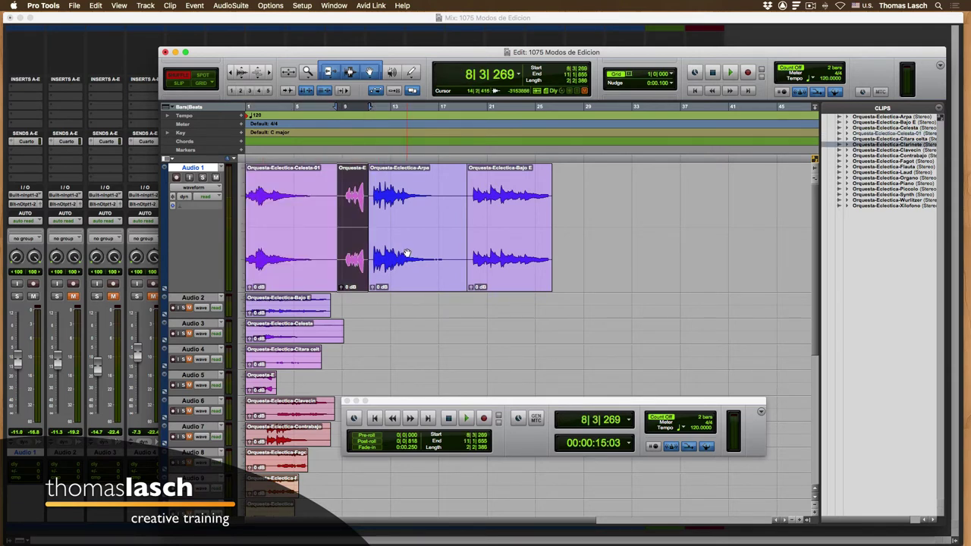
{"action": "key", "text": "Delete"}
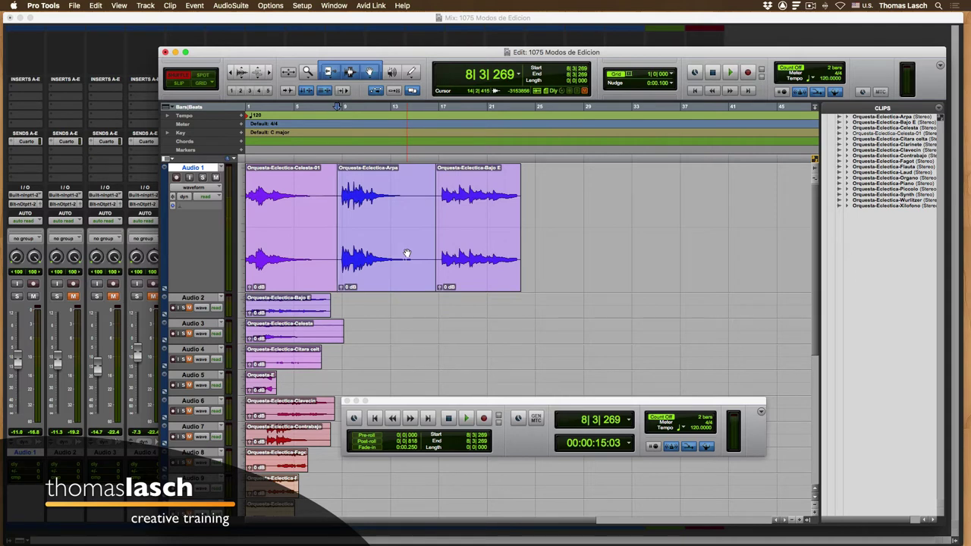
{"action": "key", "text": "super+z"}
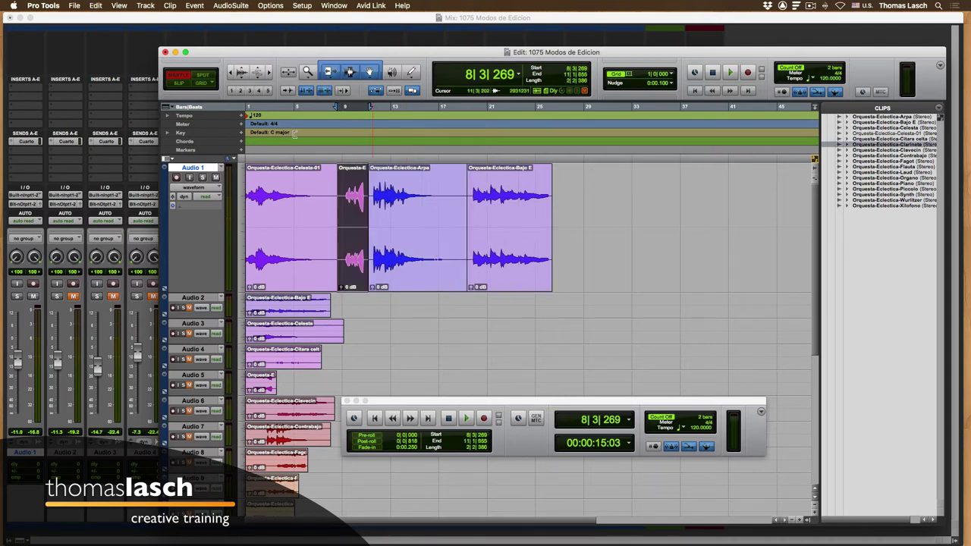
Step: Switch to Slip mode, try deleting the Clarinete clip there for comparison, and undo the deletion
{"action": "left_click", "coordinate": [179, 85]}
{"action": "key", "text": "Delete"}
{"action": "key", "text": "super+z"}
Step: Cycle through the Grid, Shuffle, Slip and Spot edit modes, ending in Spot
{"action": "left_click", "coordinate": [204, 84]}
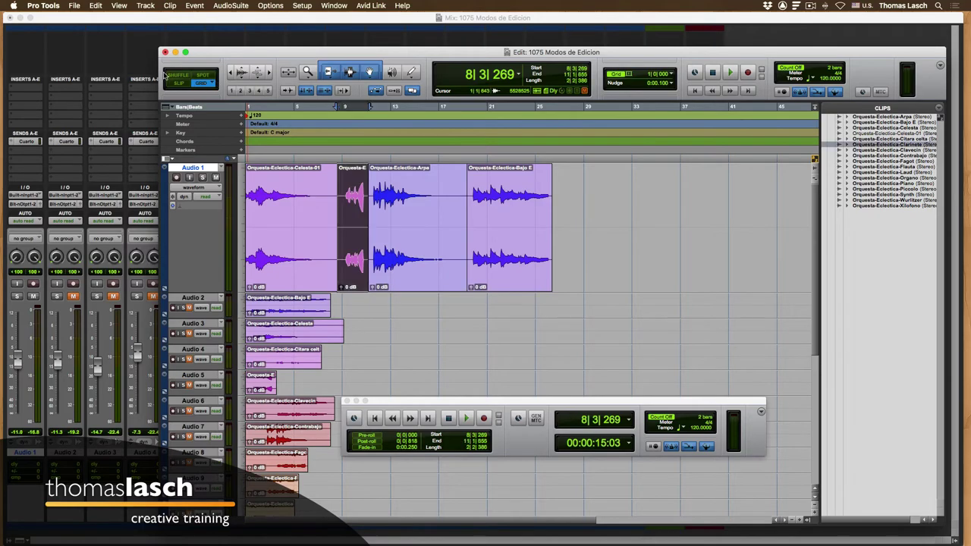
{"action": "left_click", "coordinate": [179, 77]}
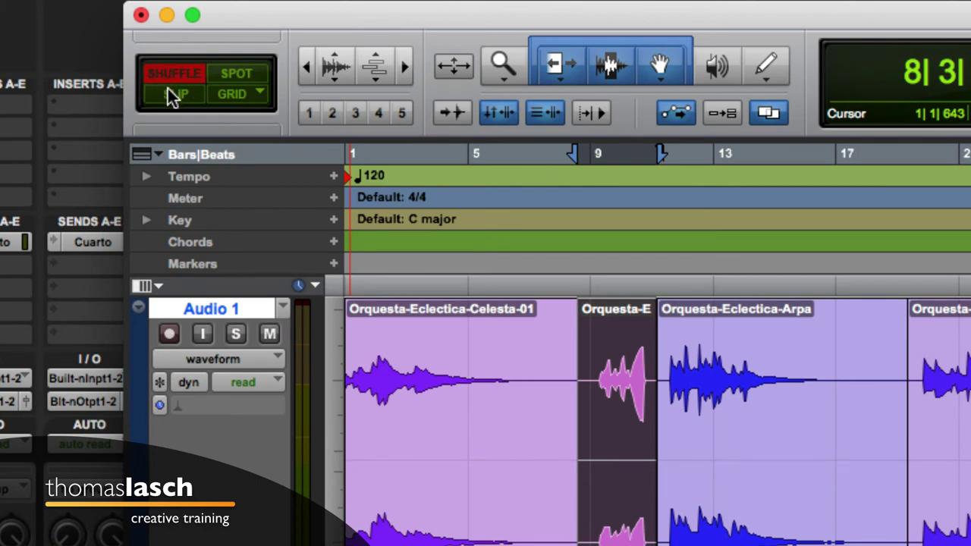
{"action": "key", "text": "F2"}
{"action": "key", "text": "F3"}
{"action": "key", "text": "F4"}
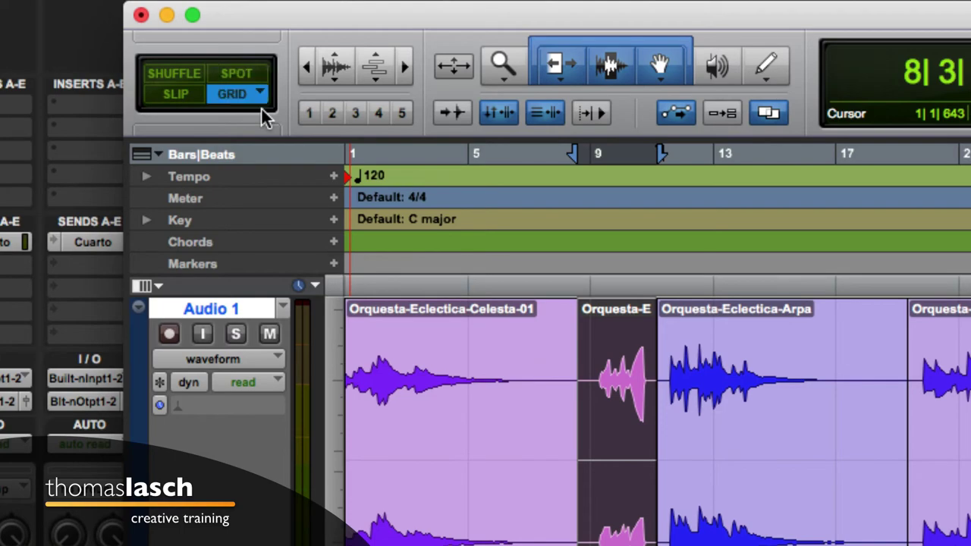
{"action": "key", "text": "F3"}
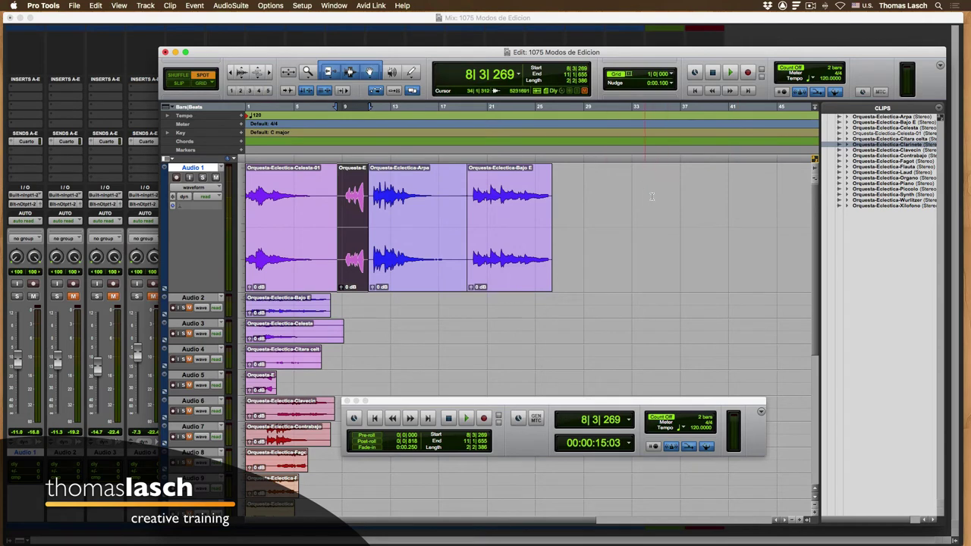
Step: Place the edit cursor at 37|1|000, after the last clip, and create a marker there
{"action": "left_click", "coordinate": [659, 197]}
{"action": "left_click", "coordinate": [671, 196]}
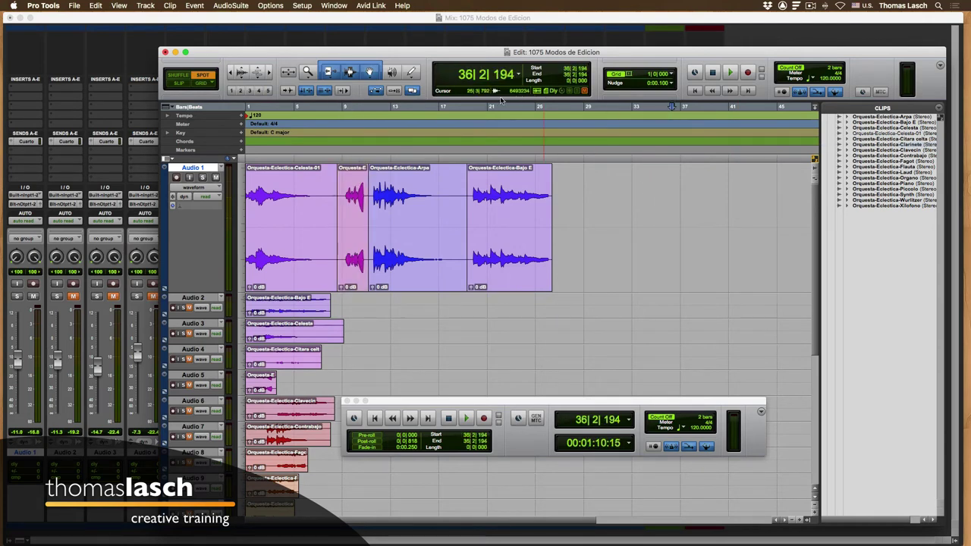
{"action": "left_click", "coordinate": [466, 75]}
{"action": "type", "text": "3"}
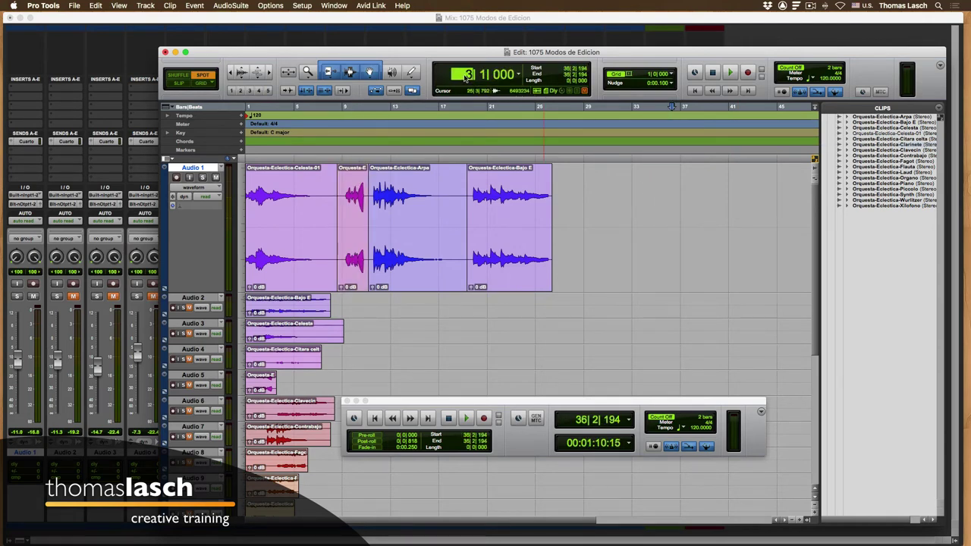
{"action": "type", "text": "7"}
{"action": "key", "text": "Return"}
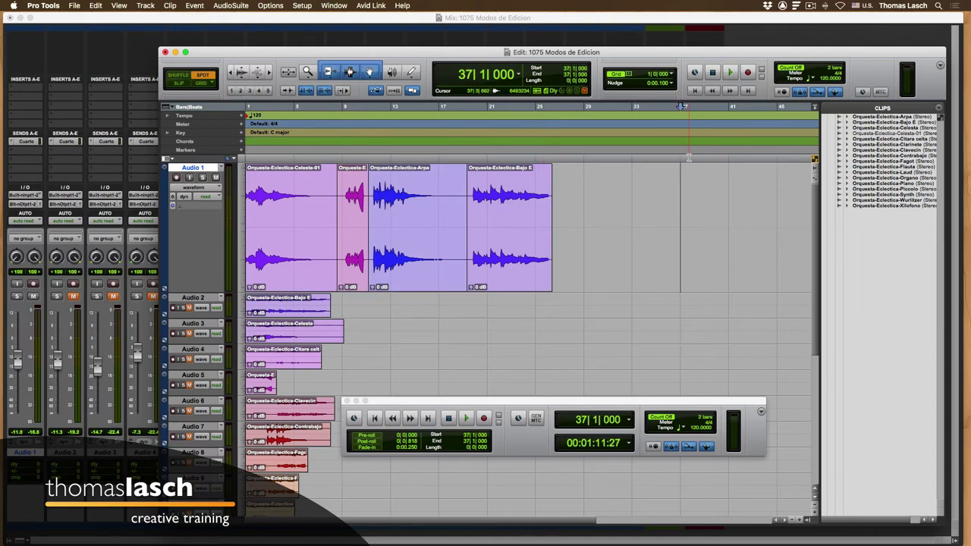
{"action": "key", "text": "KP_Enter"}
{"action": "key", "text": "Return"}
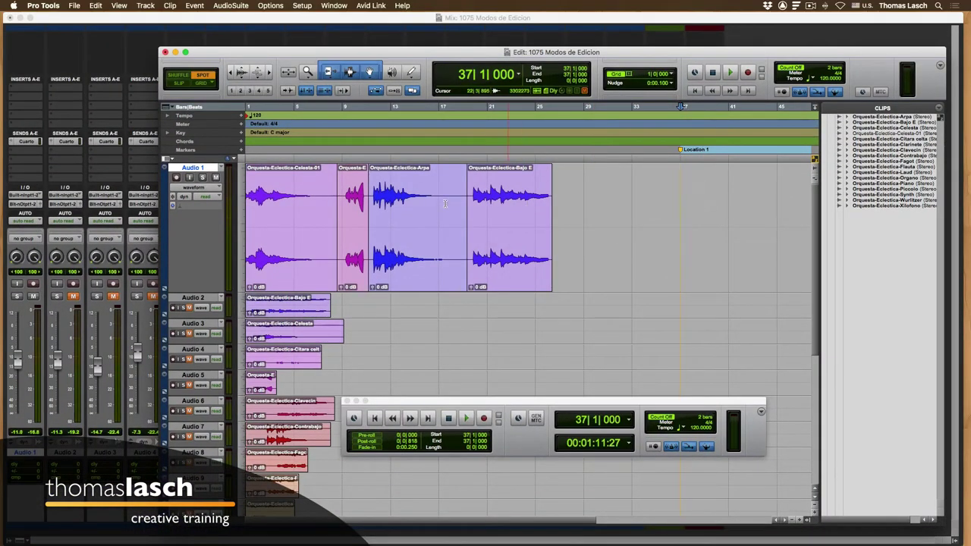
Step: Select the Grabber tool, spot the Clarinete clip to start at 37|1|000 using the Bars|Beats scale, and undo the move
{"action": "left_click", "coordinate": [371, 73]}
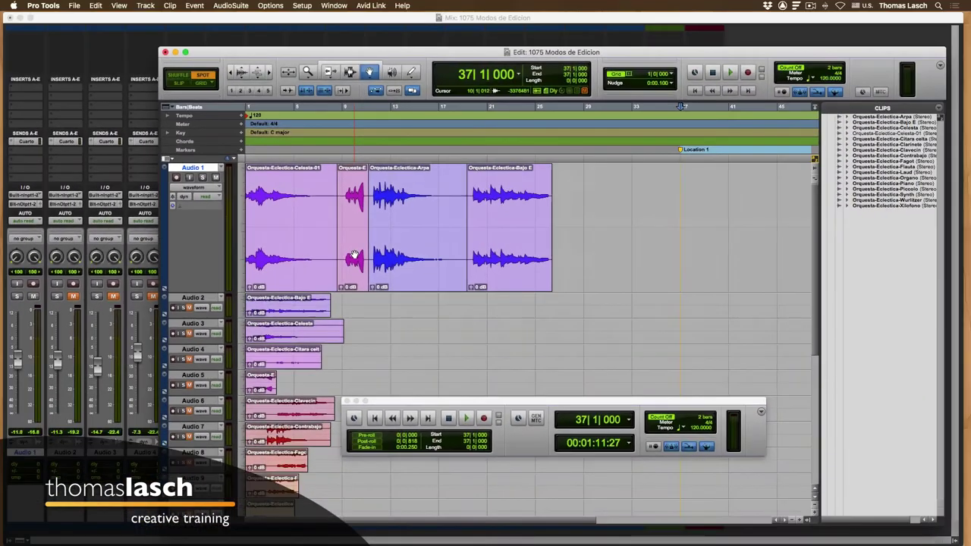
{"action": "left_click", "coordinate": [353, 259]}
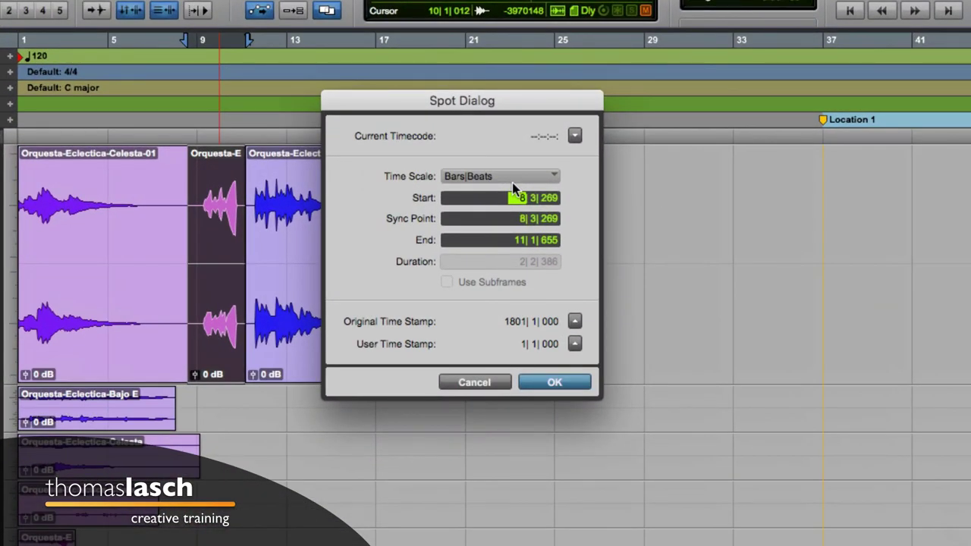
{"action": "left_click", "coordinate": [513, 184]}
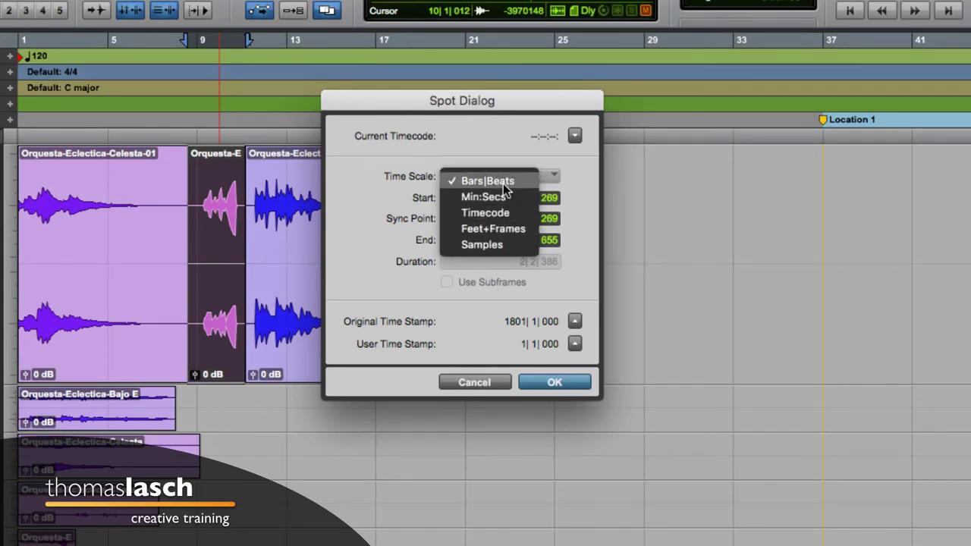
{"action": "left_click", "coordinate": [503, 183]}
{"action": "left_click", "coordinate": [520, 198]}
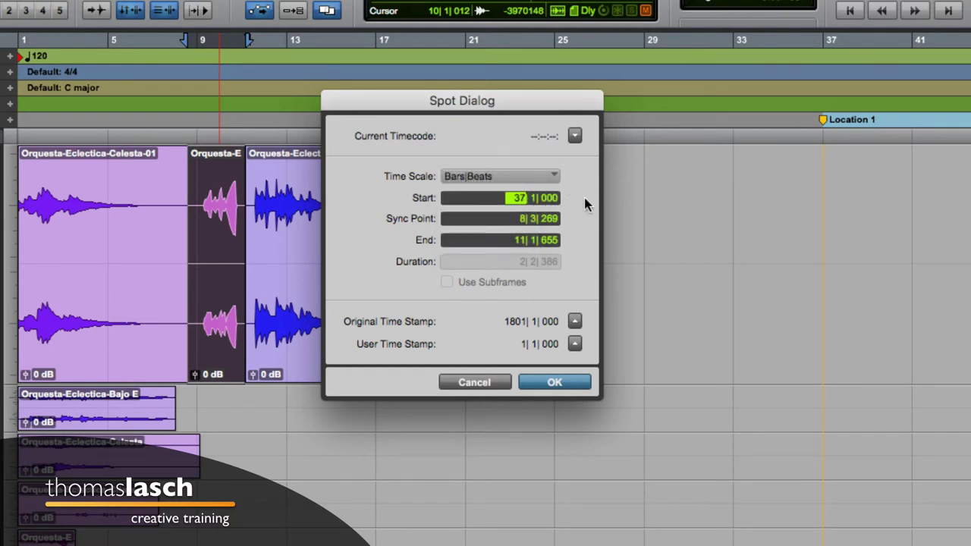
{"action": "key", "text": "Up"}
{"action": "key", "text": "Tab"}
{"action": "key", "text": "Return"}
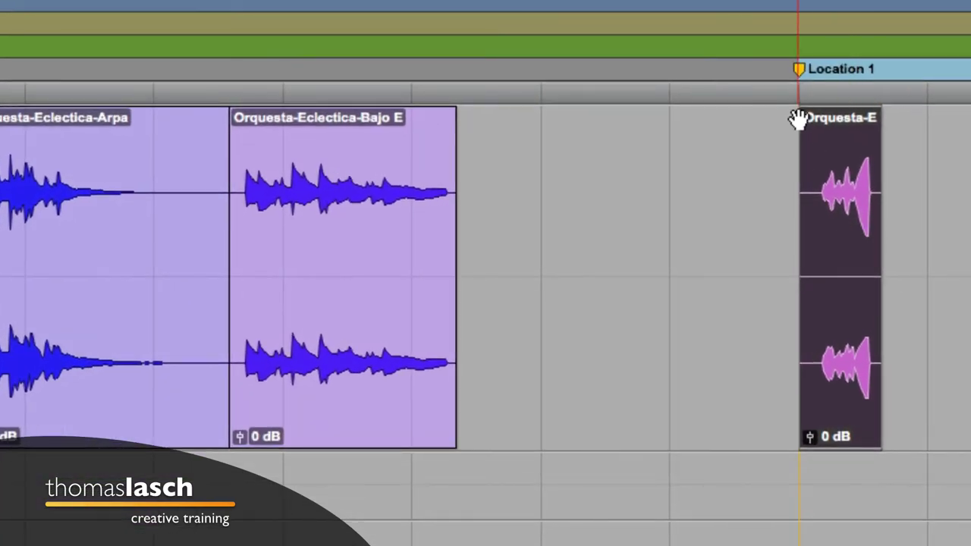
{"action": "key", "text": "super+z"}
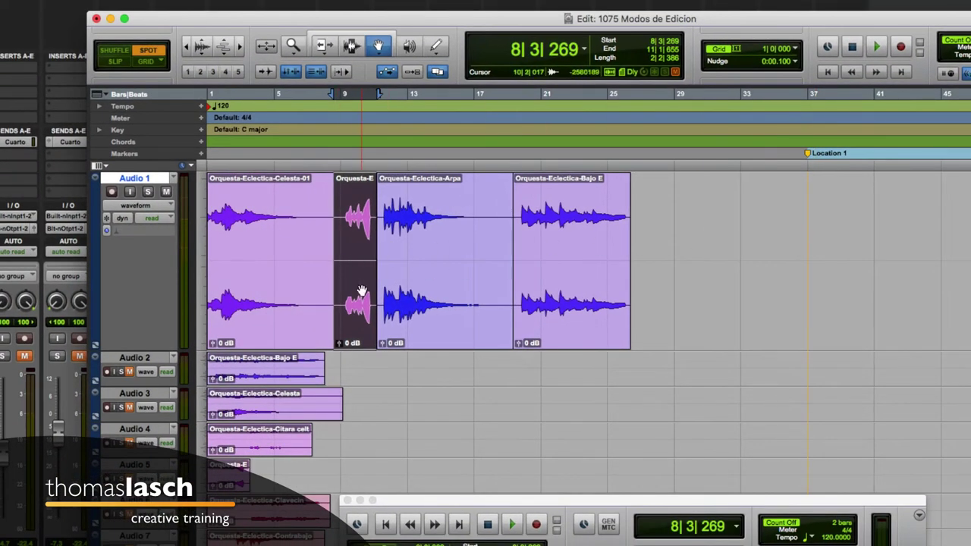
Step: Spot the Clarinete clip so that it ends at 37|1|000, and undo the move
{"action": "left_click", "coordinate": [362, 291]}
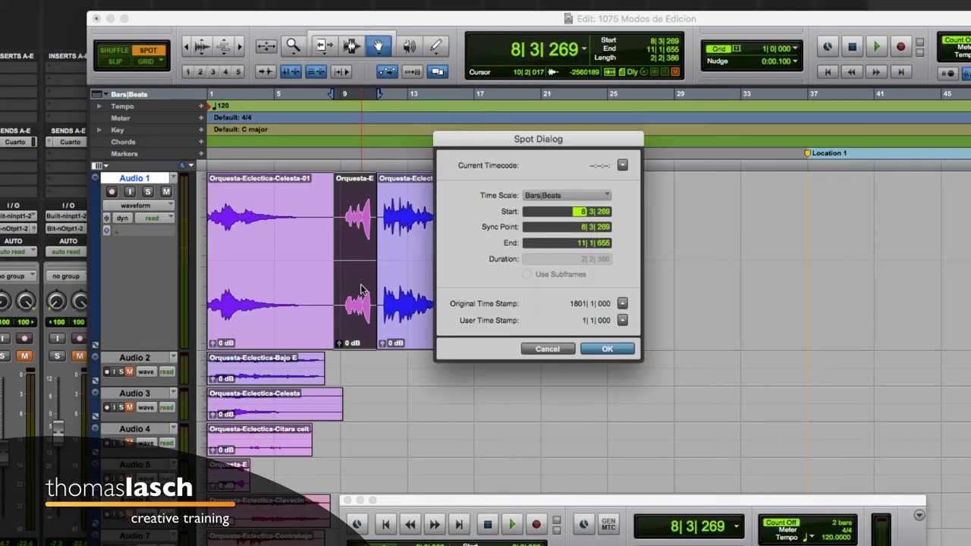
{"action": "left_click", "coordinate": [581, 243]}
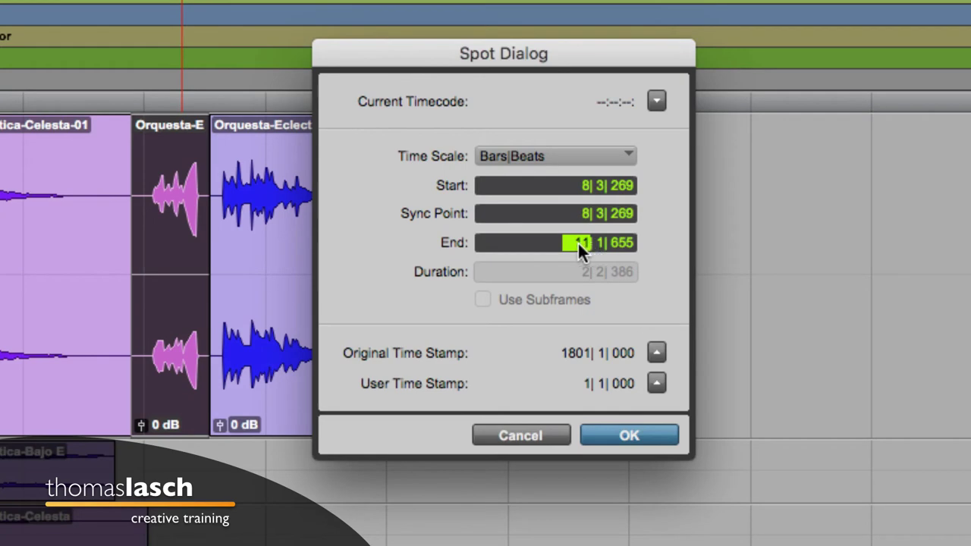
{"action": "type", "text": "37"}
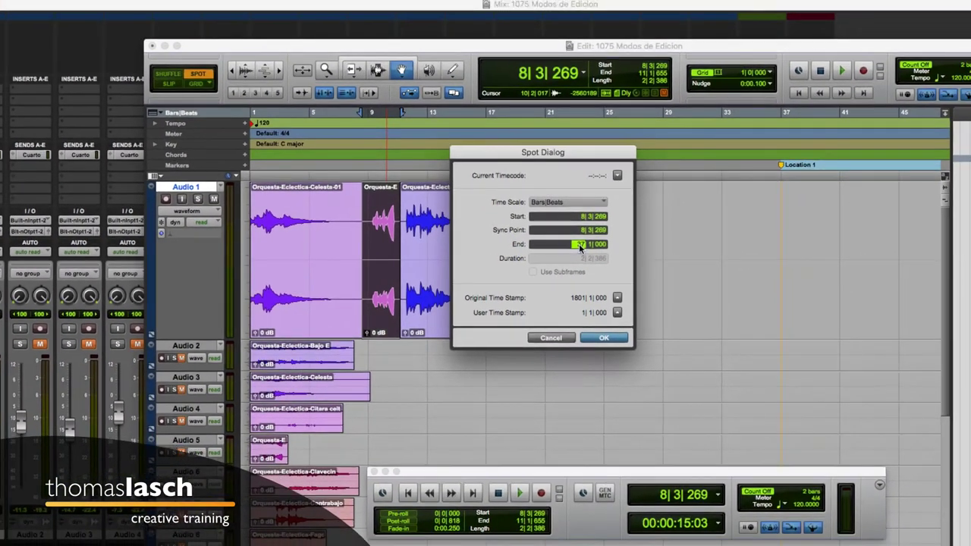
{"action": "left_click", "coordinate": [605, 338]}
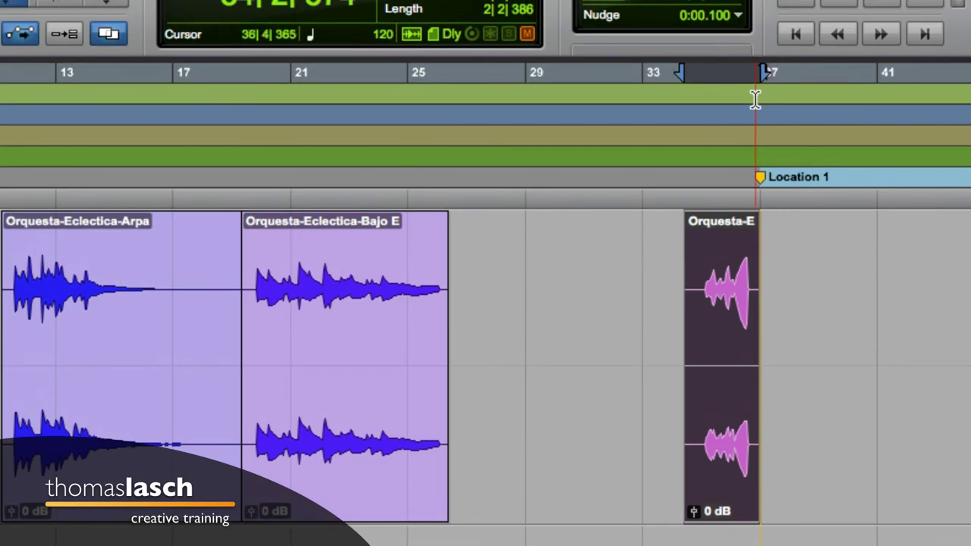
{"action": "key", "text": "super+z"}
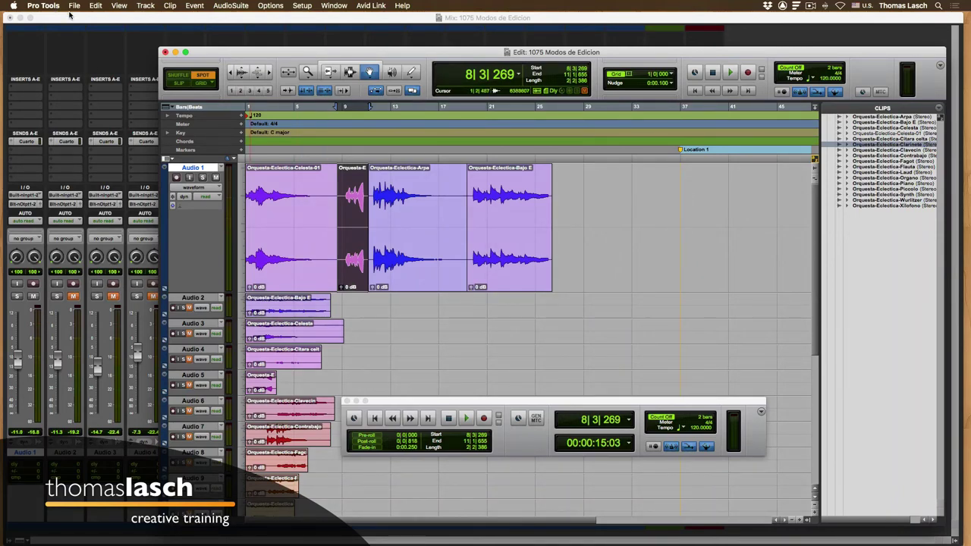
Step: Cycle through the Shuffle, Spot, Grid and Slip edit modes, returning to Spot
{"action": "left_click", "coordinate": [178, 77]}
{"action": "left_click", "coordinate": [205, 77]}
{"action": "left_click", "coordinate": [202, 85]}
{"action": "left_click", "coordinate": [180, 84]}
{"action": "left_click", "coordinate": [181, 76]}
{"action": "left_click", "coordinate": [203, 76]}
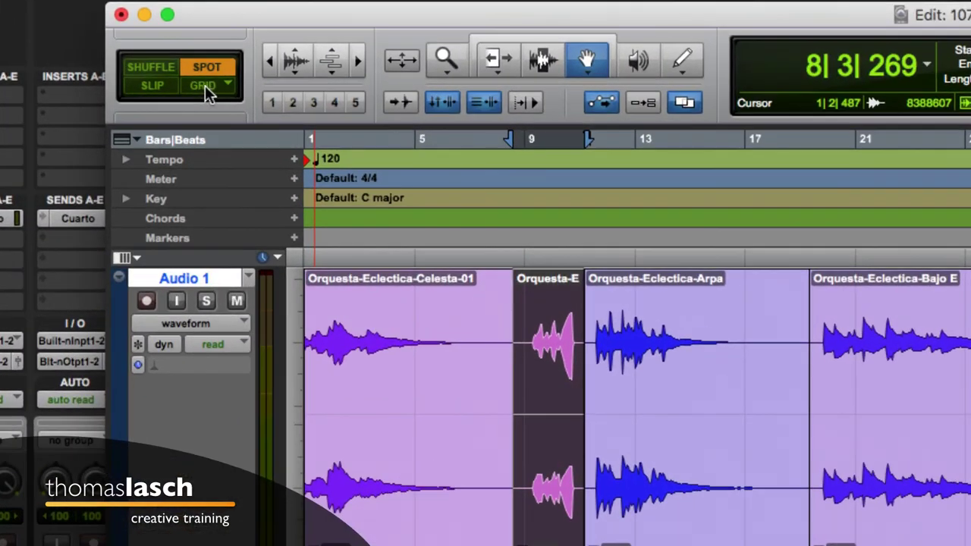
Step: Switch the edit mode to Relative Grid and set it back to Absolute Grid
{"action": "left_click", "coordinate": [206, 87]}
{"action": "left_click", "coordinate": [236, 115]}
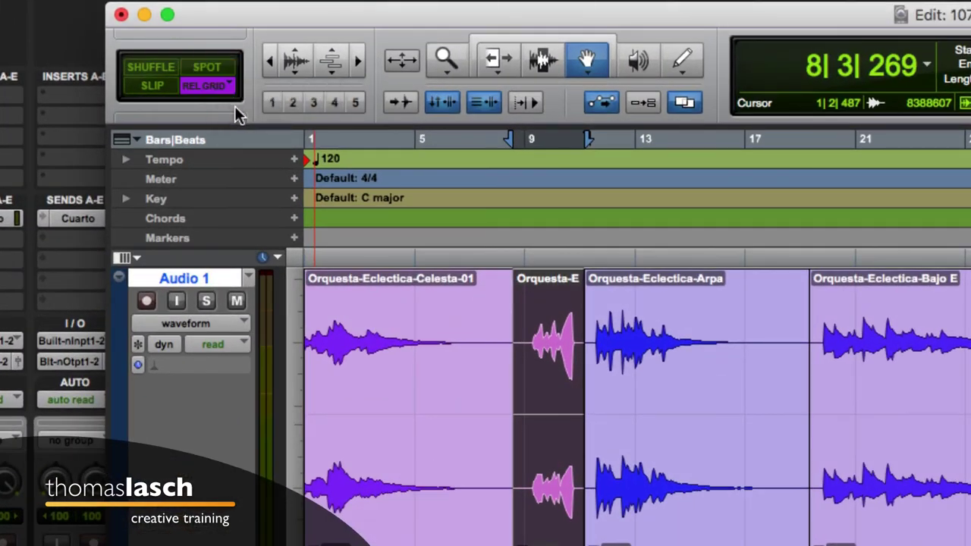
{"action": "left_click", "coordinate": [220, 88]}
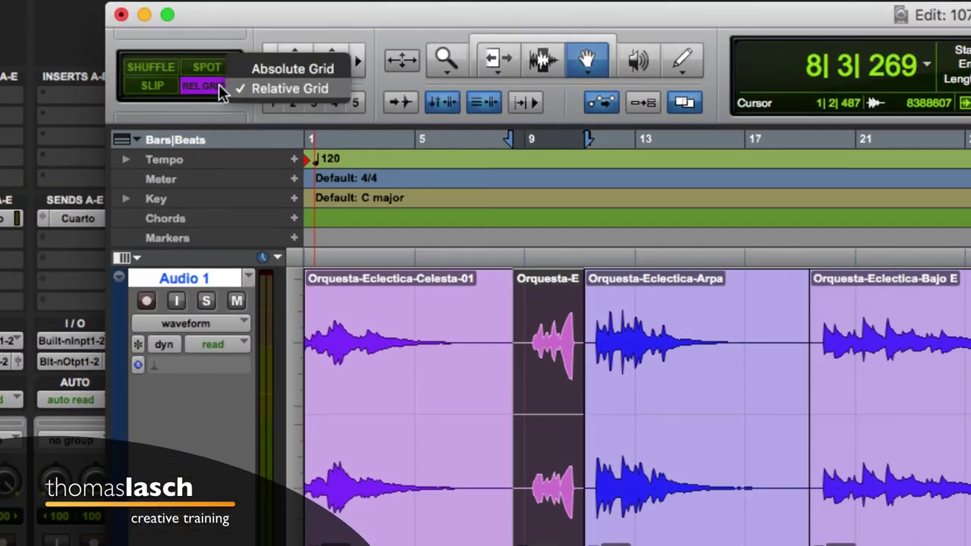
{"action": "left_click", "coordinate": [263, 72]}
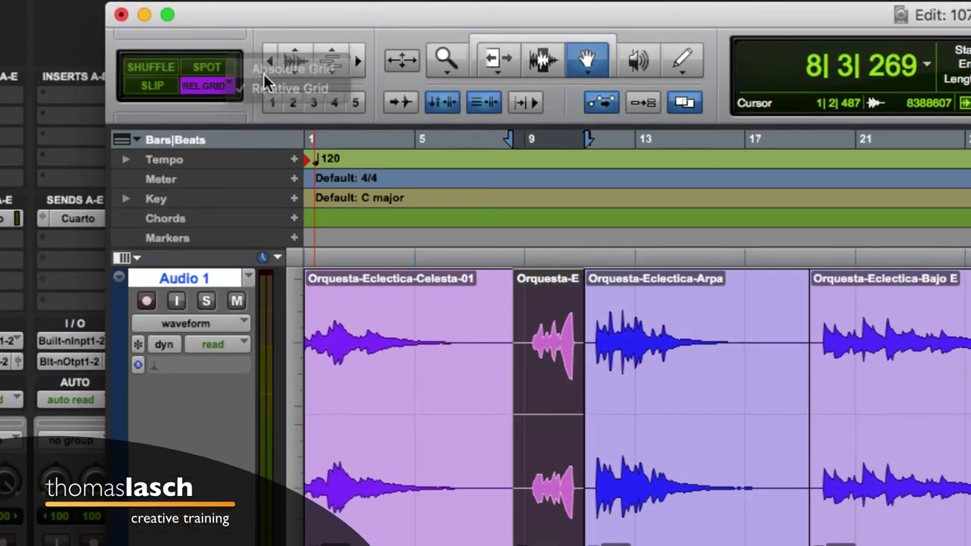
{"action": "left_click", "coordinate": [217, 88]}
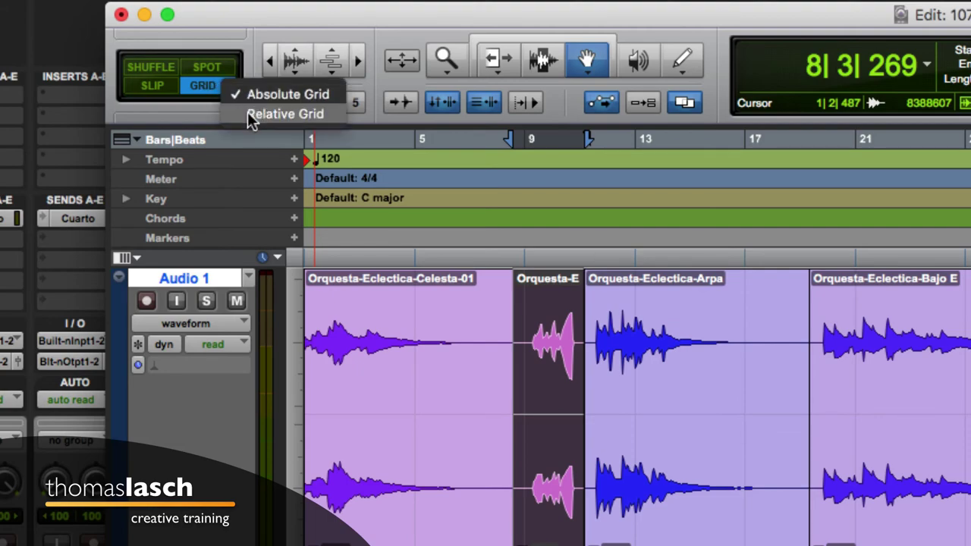
{"action": "left_click", "coordinate": [252, 96]}
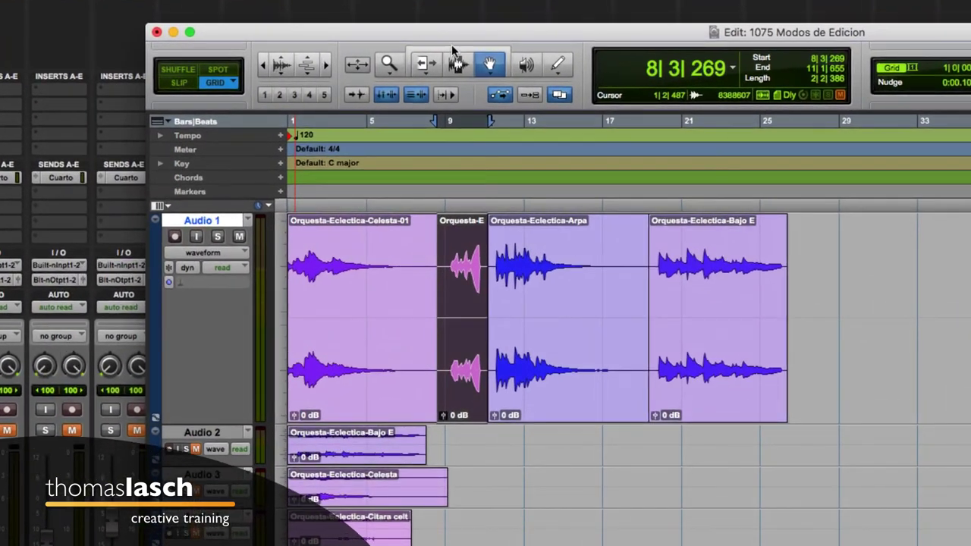
Step: Activate the Smart Tool and set the edit mode to Slip
{"action": "left_click", "coordinate": [346, 63]}
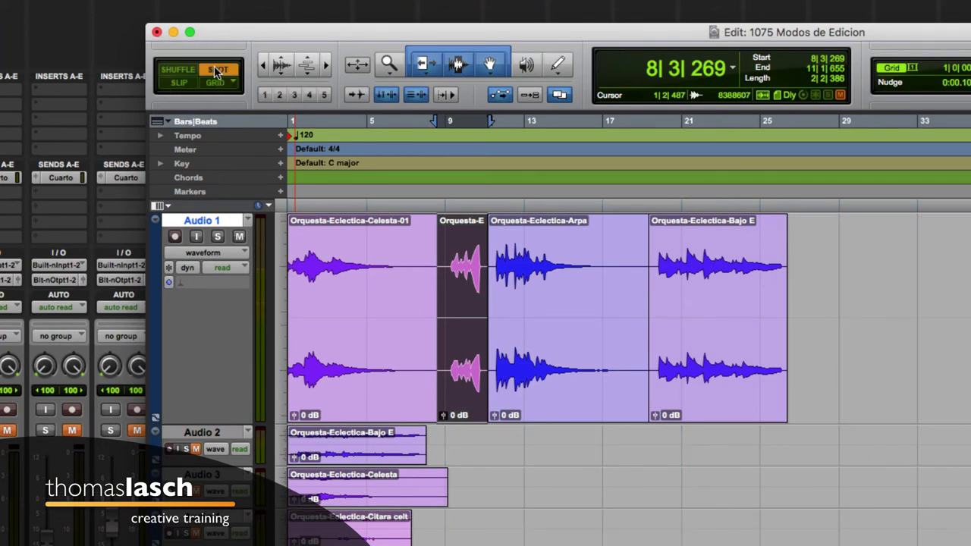
{"action": "left_click", "coordinate": [182, 83]}
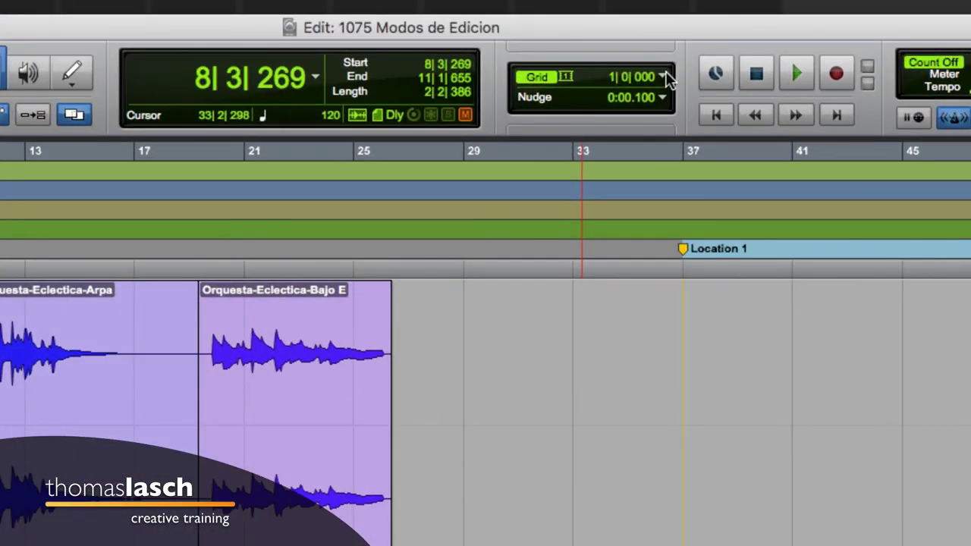
Step: Make the grid value follow the main time scale and set the main counter to Min:Secs
{"action": "left_click", "coordinate": [664, 77]}
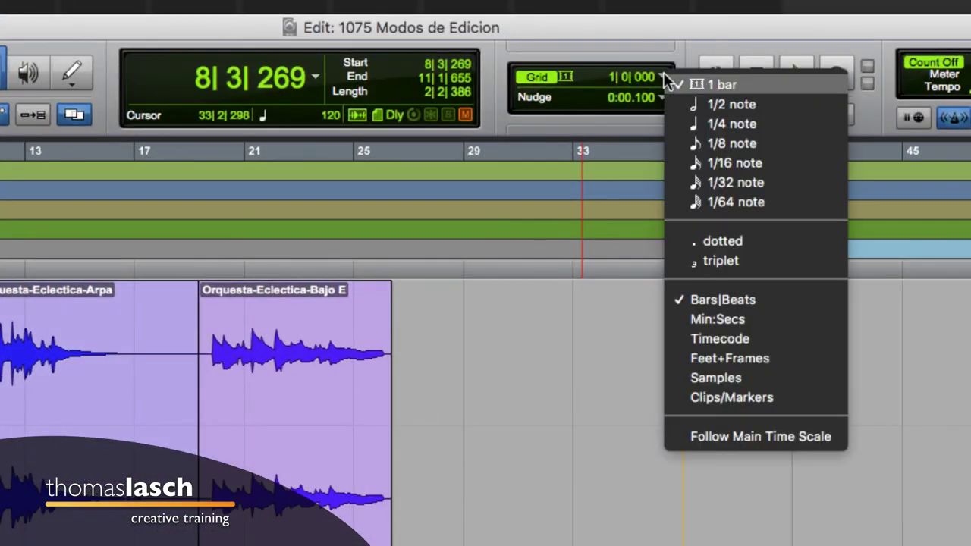
{"action": "left_click", "coordinate": [725, 436]}
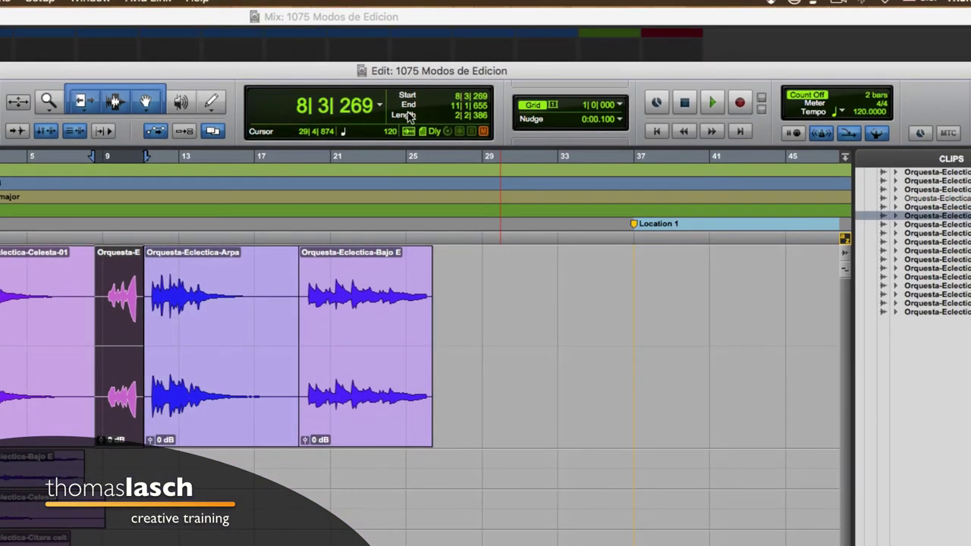
{"action": "left_click", "coordinate": [381, 106]}
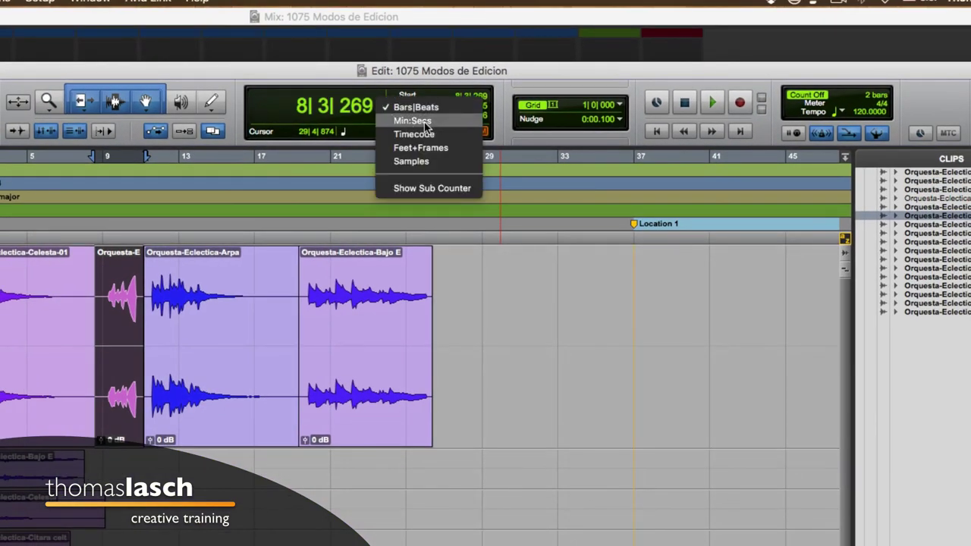
{"action": "left_click", "coordinate": [394, 122]}
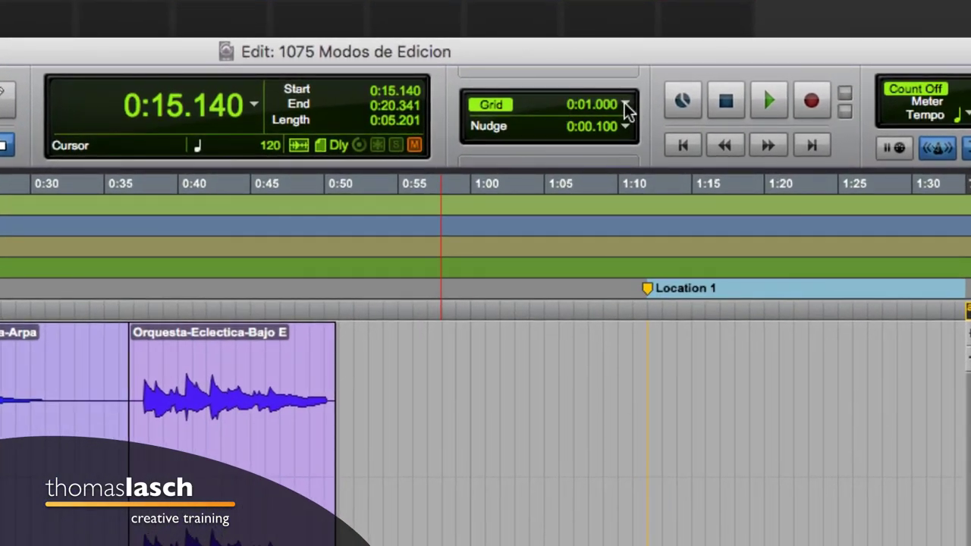
Step: Stop the grid value from following the main time scale and set the main counter to Bars|Beats
{"action": "left_click", "coordinate": [627, 106]}
{"action": "left_click", "coordinate": [705, 389]}
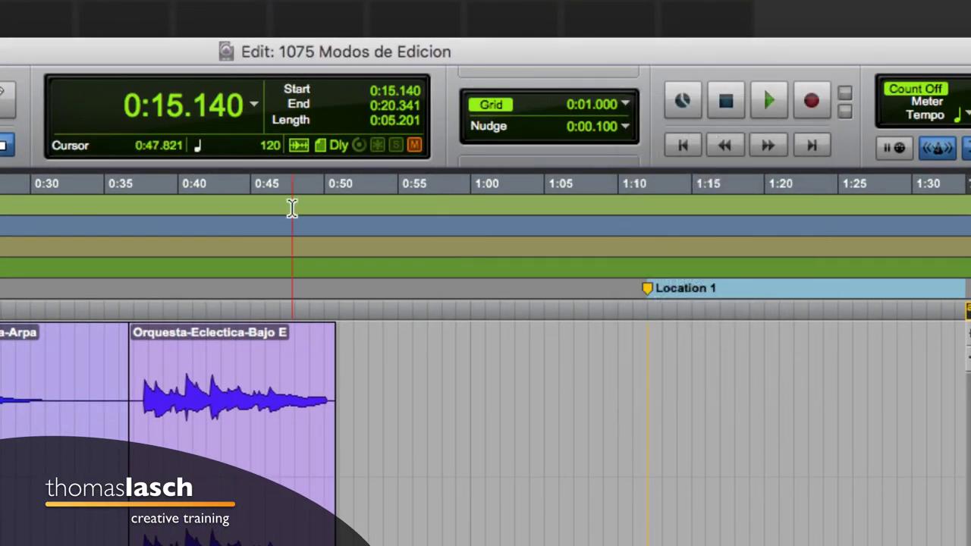
{"action": "left_click", "coordinate": [254, 103]}
{"action": "left_click", "coordinate": [267, 80]}
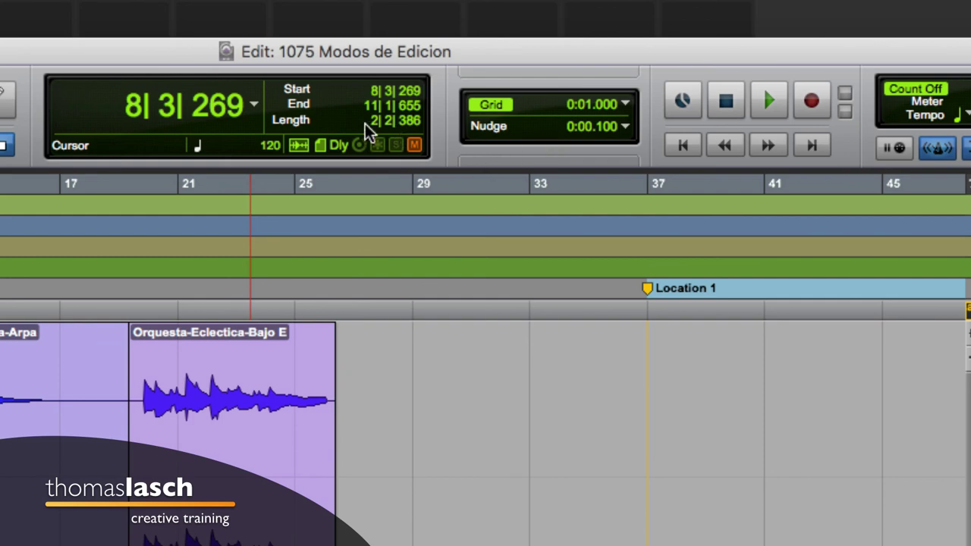
Step: Open the time scale choices of the main counter
{"action": "left_click", "coordinate": [255, 110]}
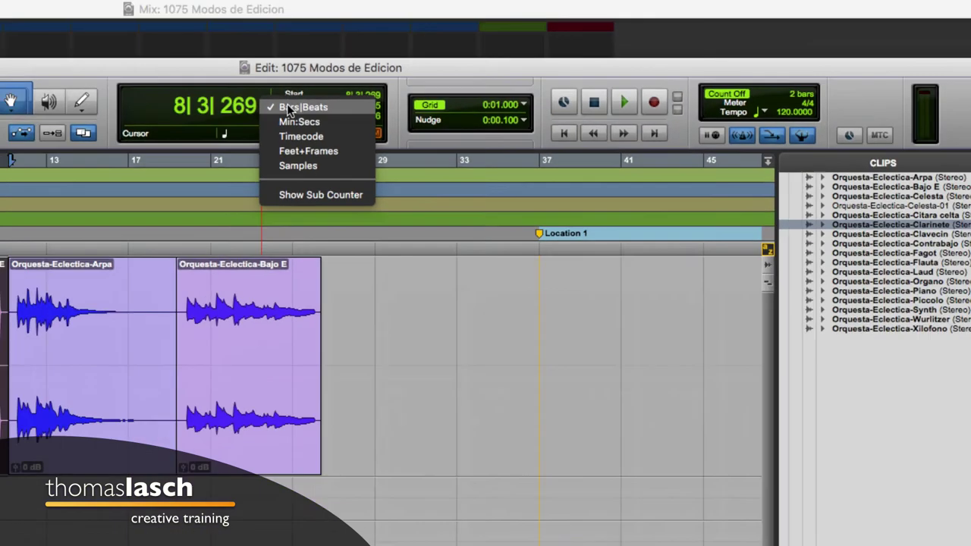